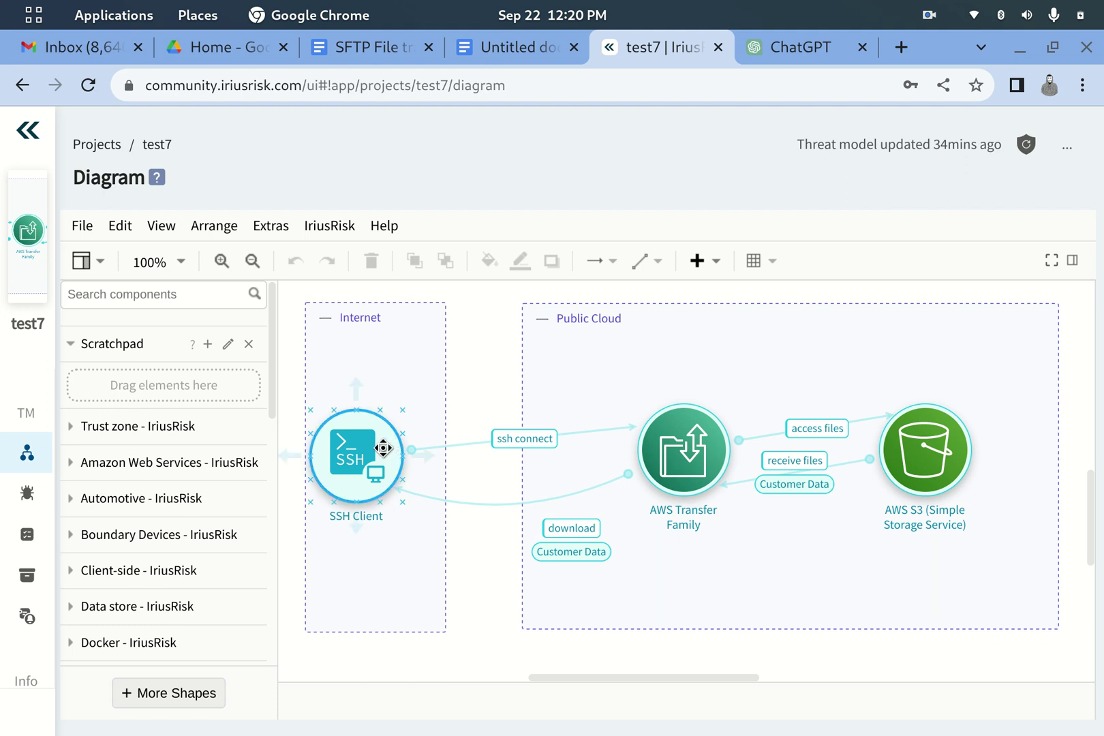
{"action": "scroll", "coordinate": [386, 446], "scroll_direction": "right", "scroll_amount": 2}
{"action": "scroll", "coordinate": [386, 446], "scroll_direction": "up", "scroll_amount": 1}
{"action": "scroll", "coordinate": [412, 454], "scroll_direction": "down", "scroll_amount": 5}
{"action": "scroll", "coordinate": [412, 454], "scroll_direction": "up", "scroll_amount": 4}
{"action": "scroll", "coordinate": [413, 454], "scroll_direction": "left", "scroll_amount": 2}
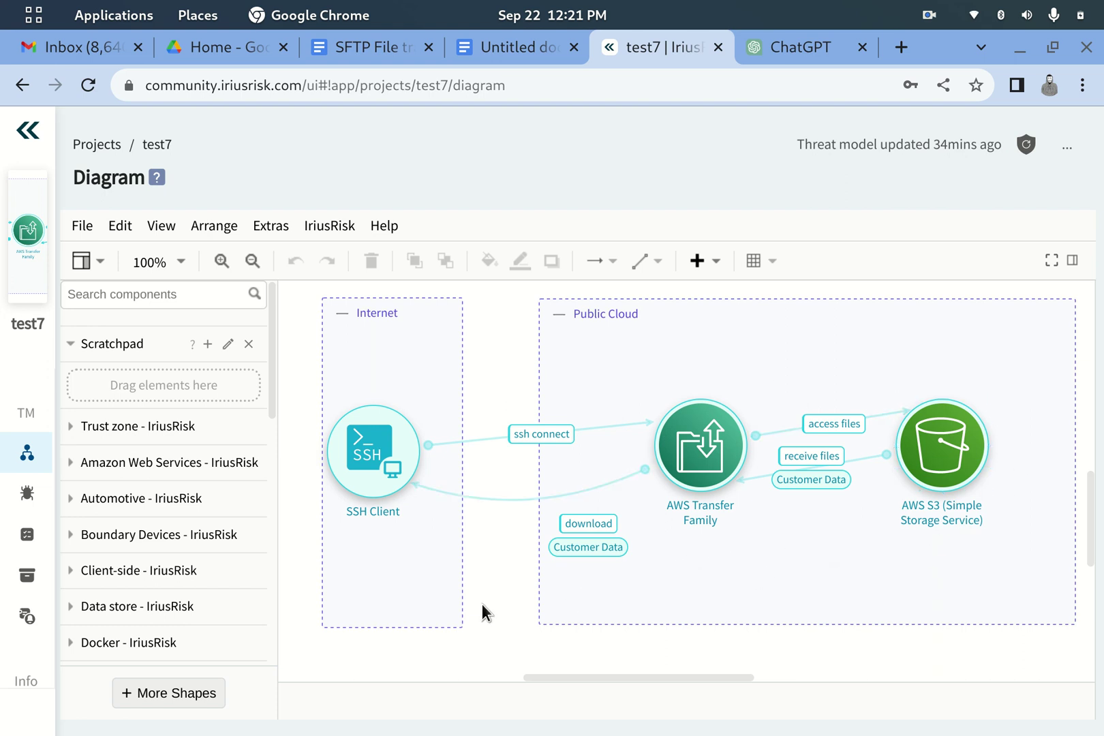
Open the test7 threats list and the details of the AWS S3 threat "Sensitive data is compromised through unauthorized access to data"
{"action": "left_click", "coordinate": [31, 496]}
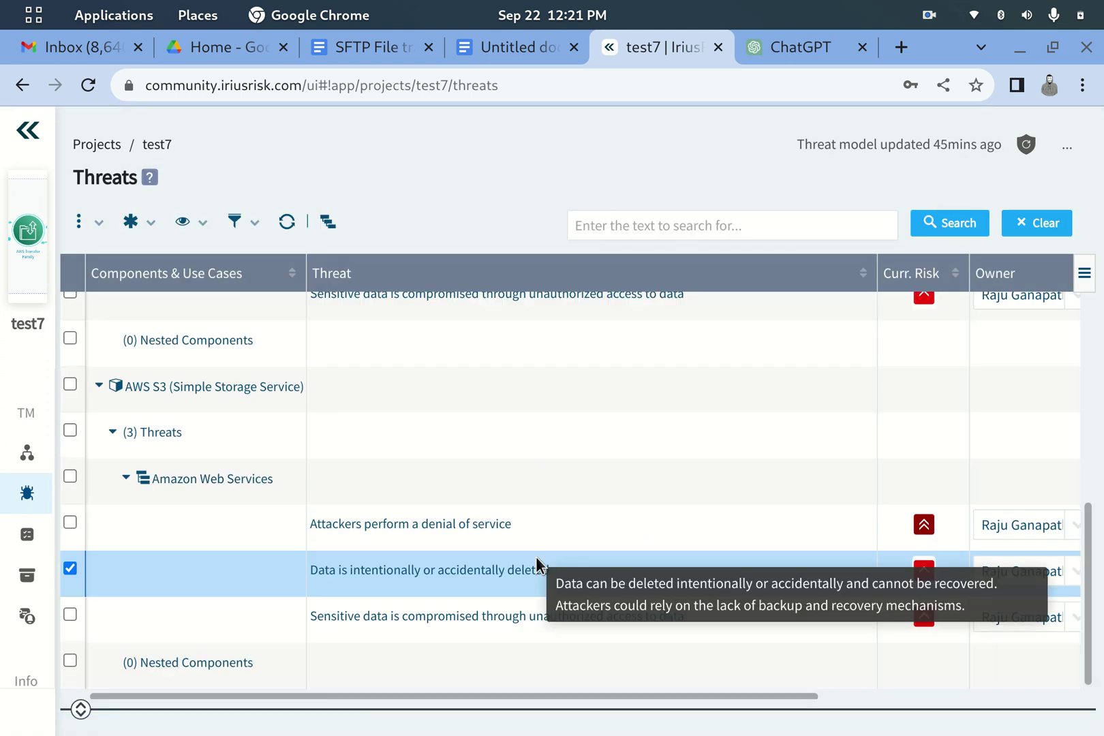
{"action": "left_click", "coordinate": [99, 308]}
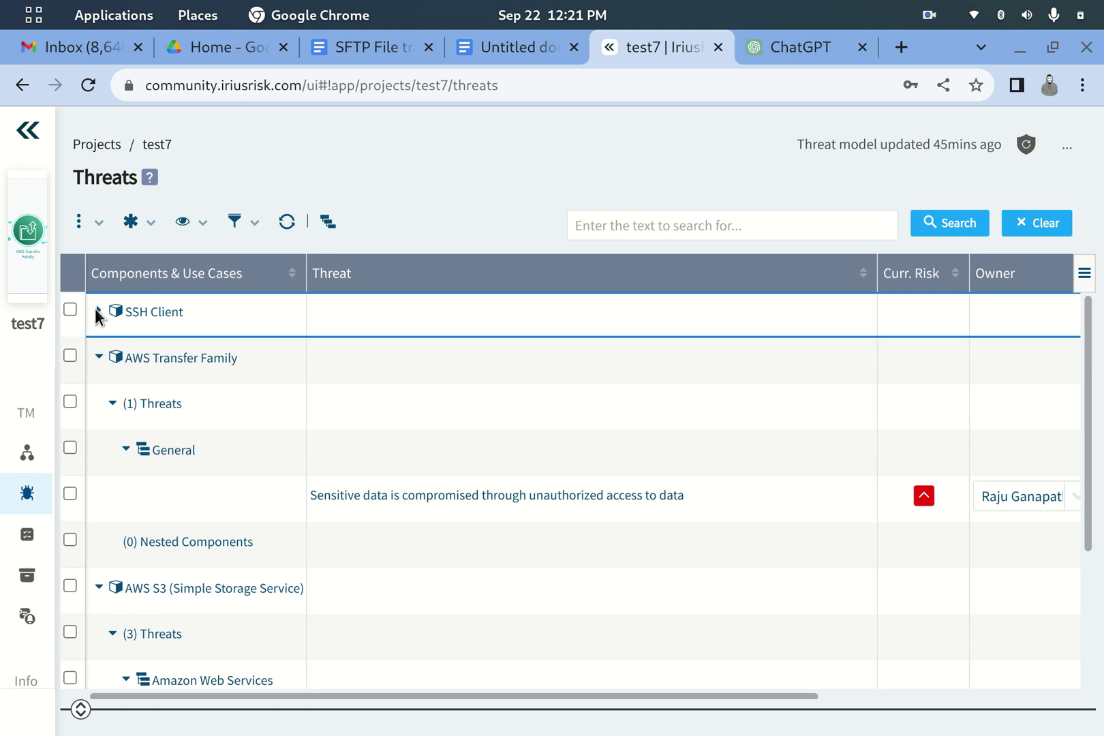
{"action": "left_click", "coordinate": [96, 312]}
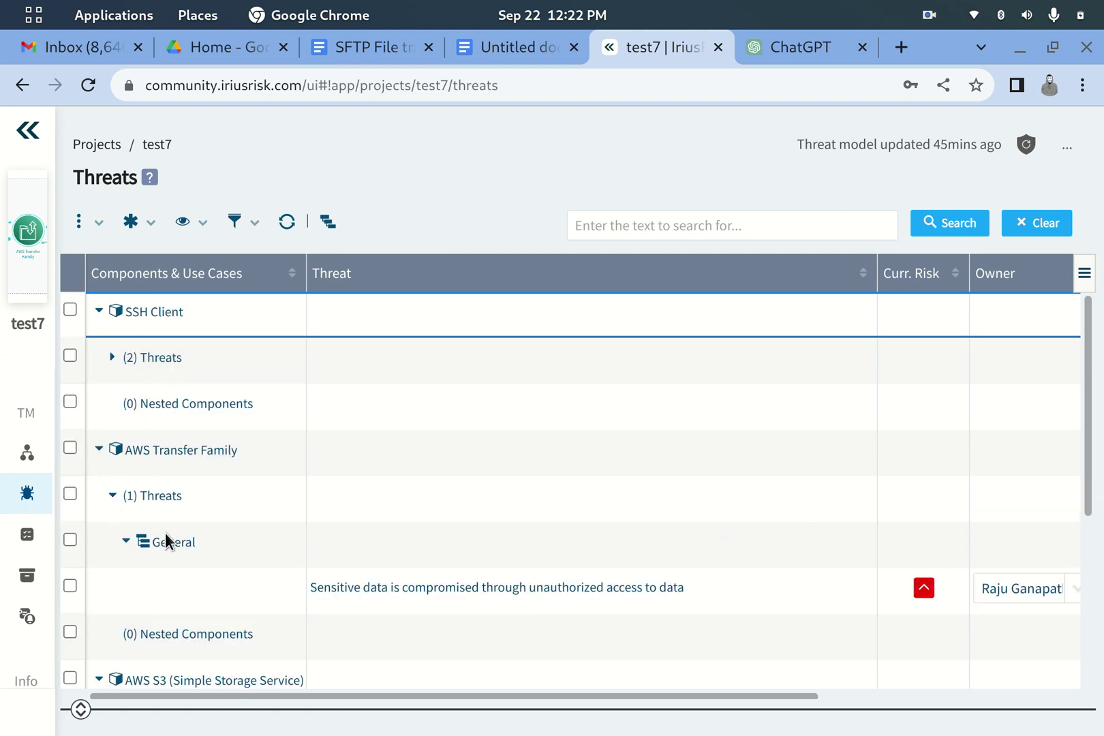
{"action": "scroll", "coordinate": [165, 533], "scroll_direction": "down", "scroll_amount": 5}
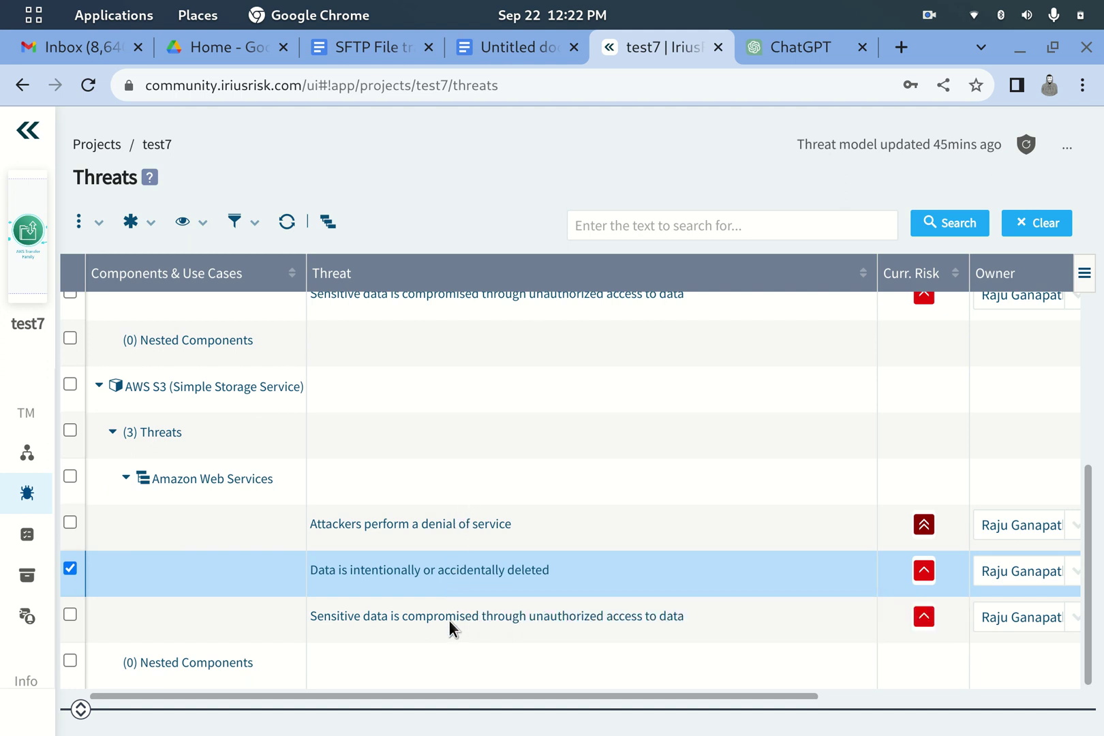
{"action": "left_click", "coordinate": [393, 623]}
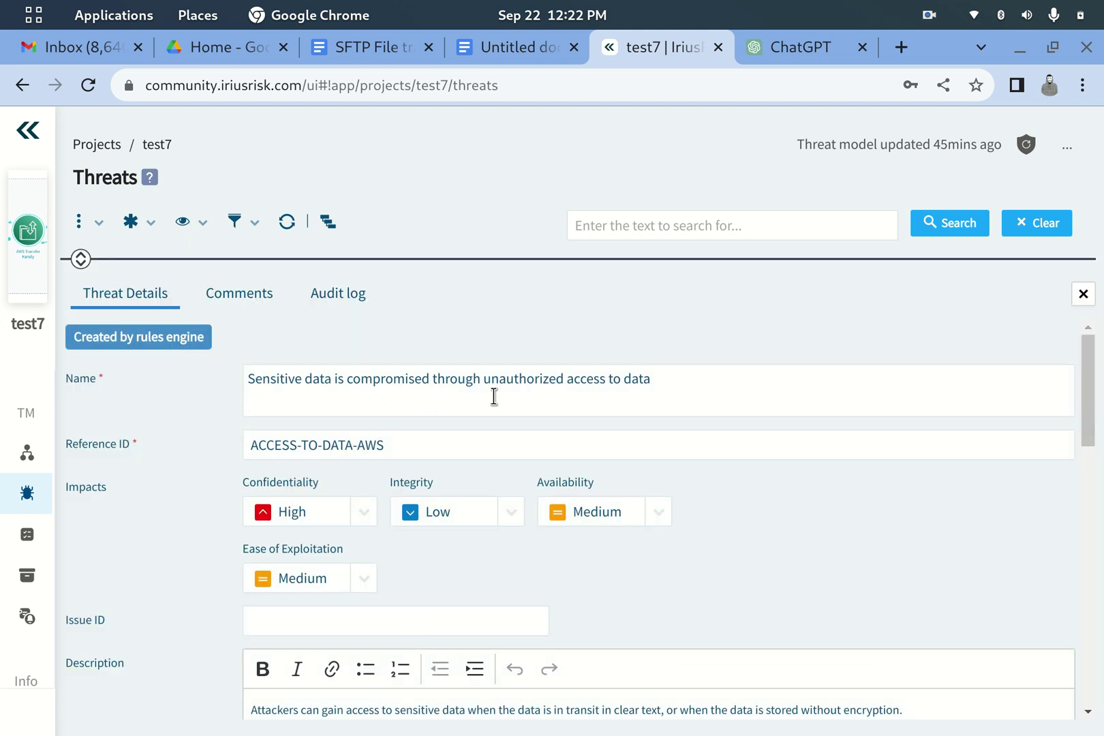
Review the threat's description and its weaknesses and countermeasures, including those for data exposed in transit and misconfigured S3 access policies
{"action": "scroll", "coordinate": [728, 403], "scroll_direction": "down", "scroll_amount": 2}
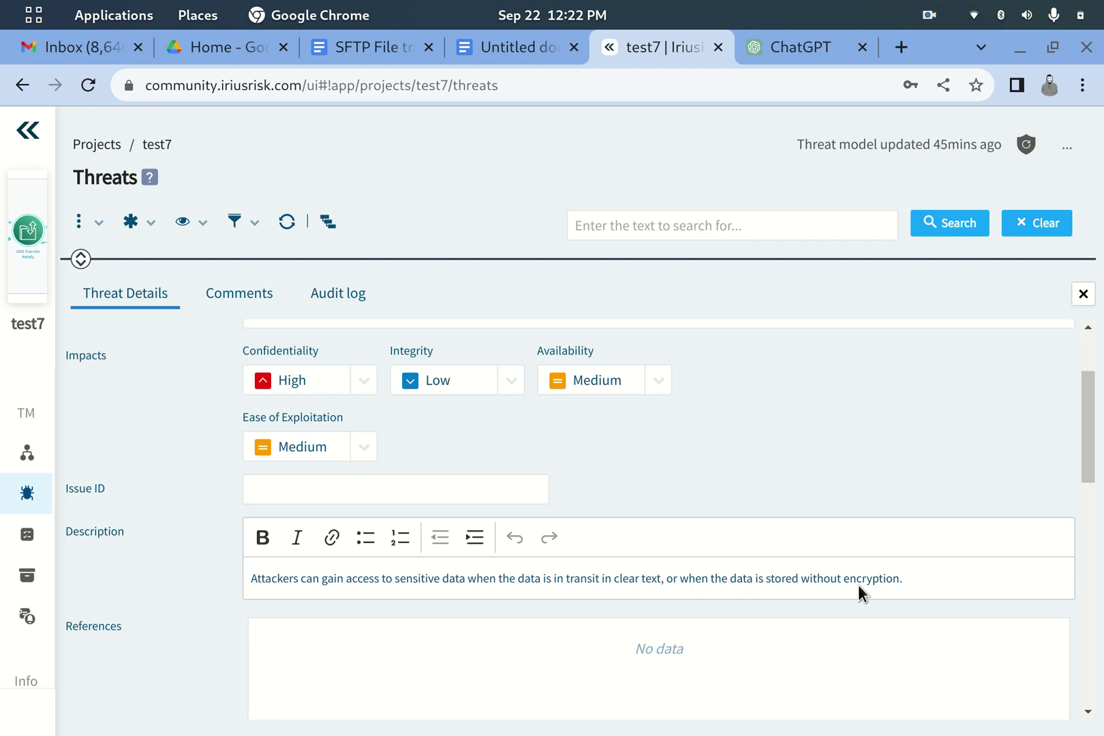
{"action": "scroll", "coordinate": [908, 587], "scroll_direction": "down", "scroll_amount": 6}
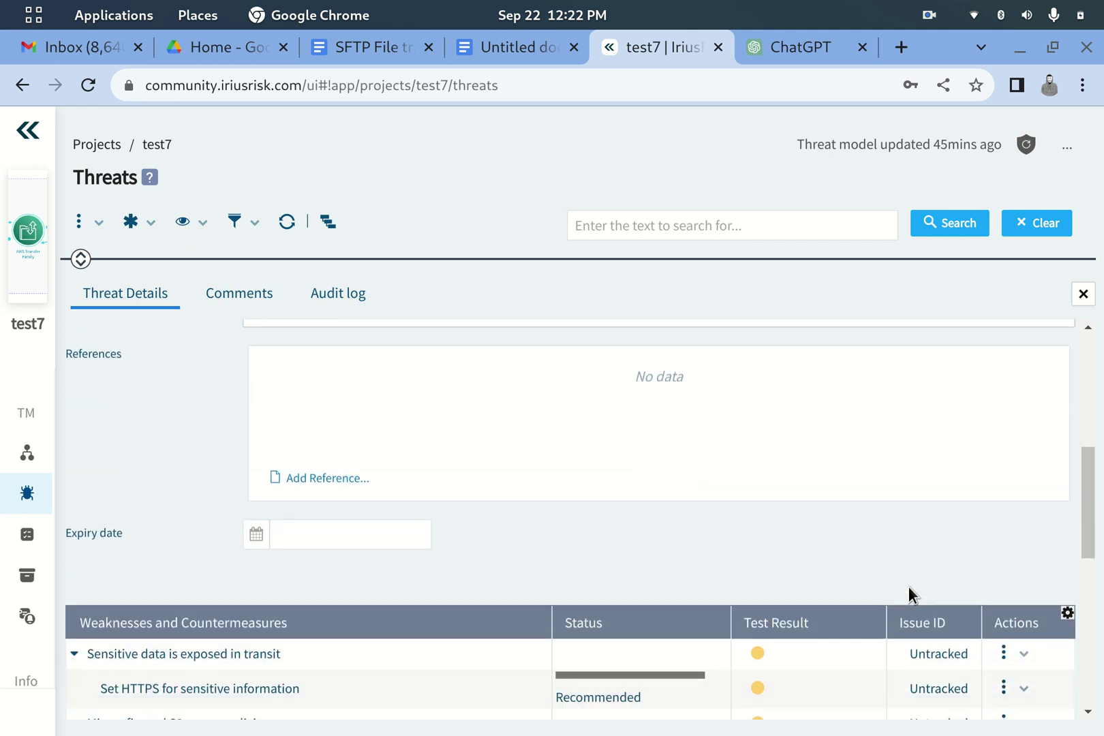
{"action": "scroll", "coordinate": [908, 586], "scroll_direction": "down", "scroll_amount": 2}
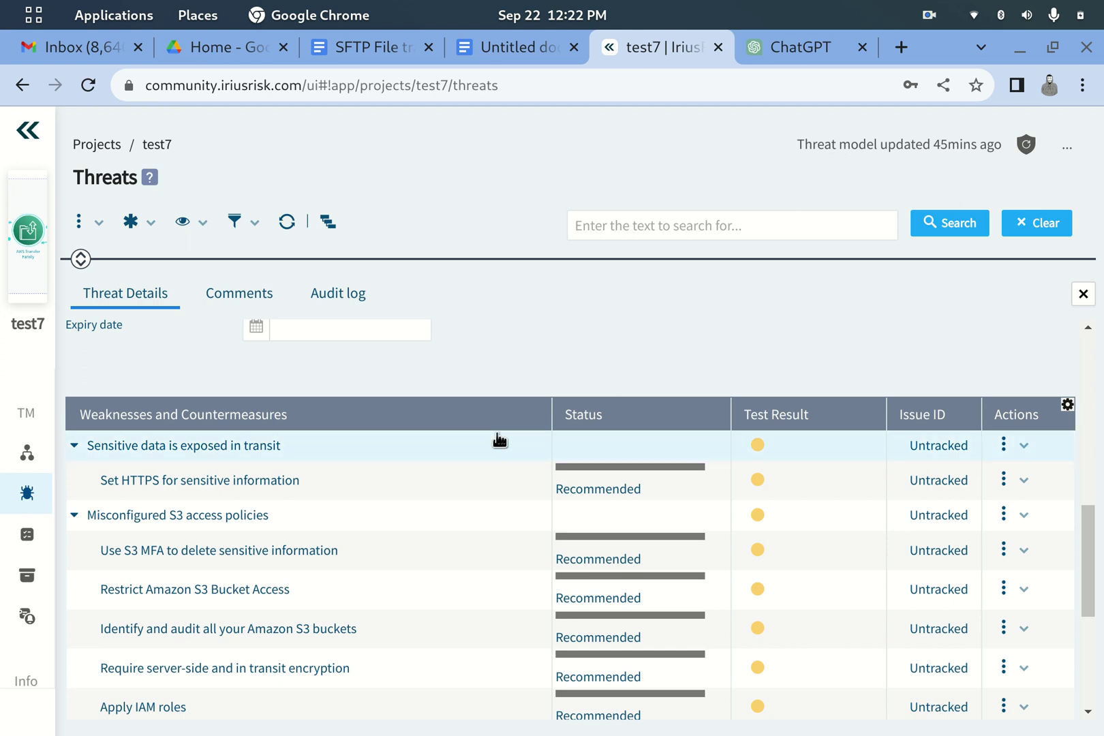
{"action": "mouse_move", "coordinate": [498, 438]}
{"action": "scroll", "coordinate": [499, 438], "scroll_direction": "down", "scroll_amount": 3}
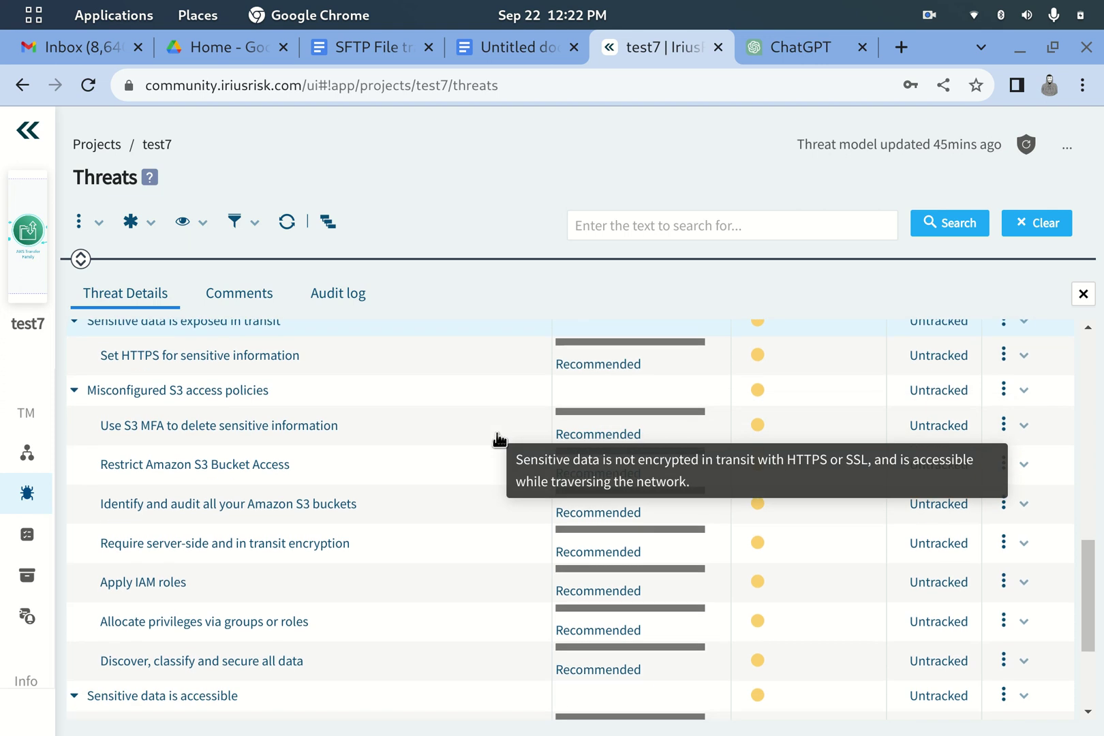
{"action": "mouse_move", "coordinate": [257, 351]}
{"action": "scroll", "coordinate": [256, 352], "scroll_direction": "up", "scroll_amount": 3}
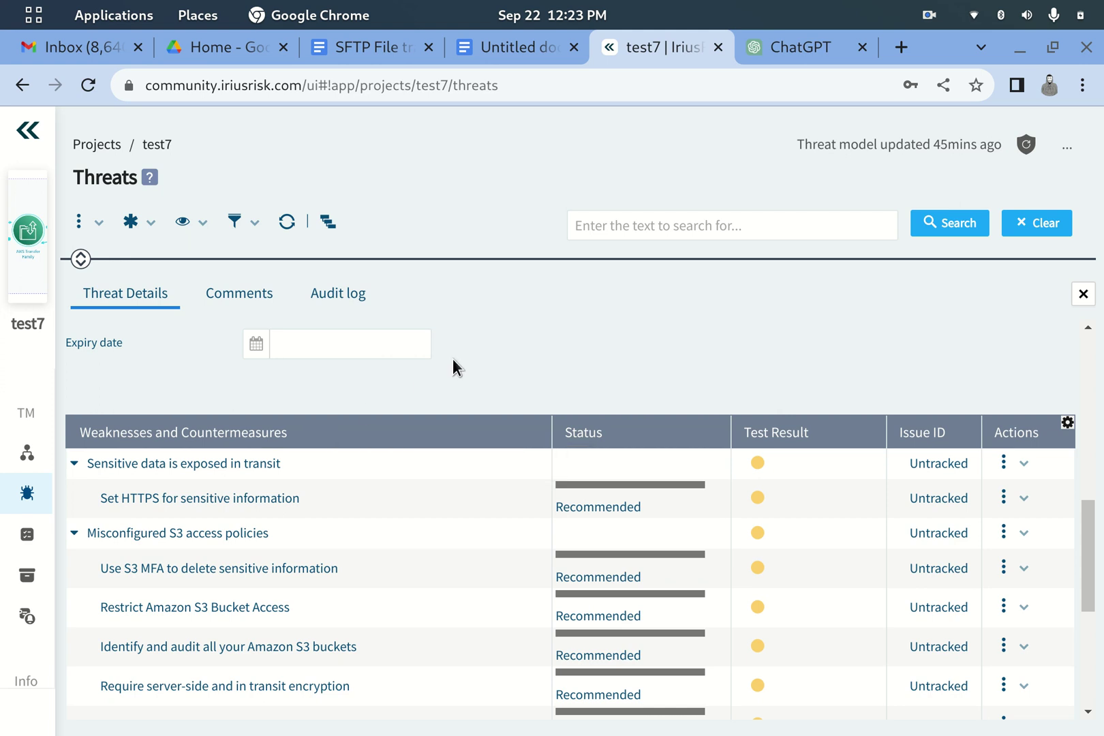
{"action": "scroll", "coordinate": [452, 556], "scroll_direction": "down", "scroll_amount": 3}
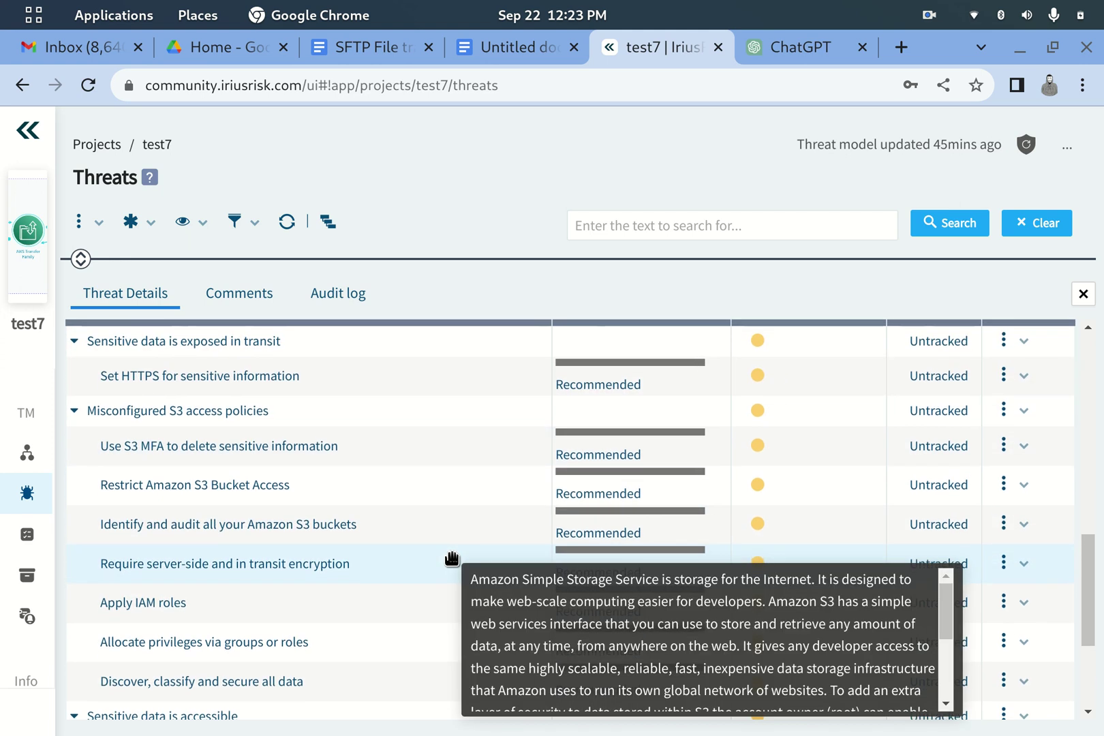
{"action": "scroll", "coordinate": [451, 558], "scroll_direction": "down", "scroll_amount": 3}
{"action": "scroll", "coordinate": [422, 469], "scroll_direction": "up", "scroll_amount": 3}
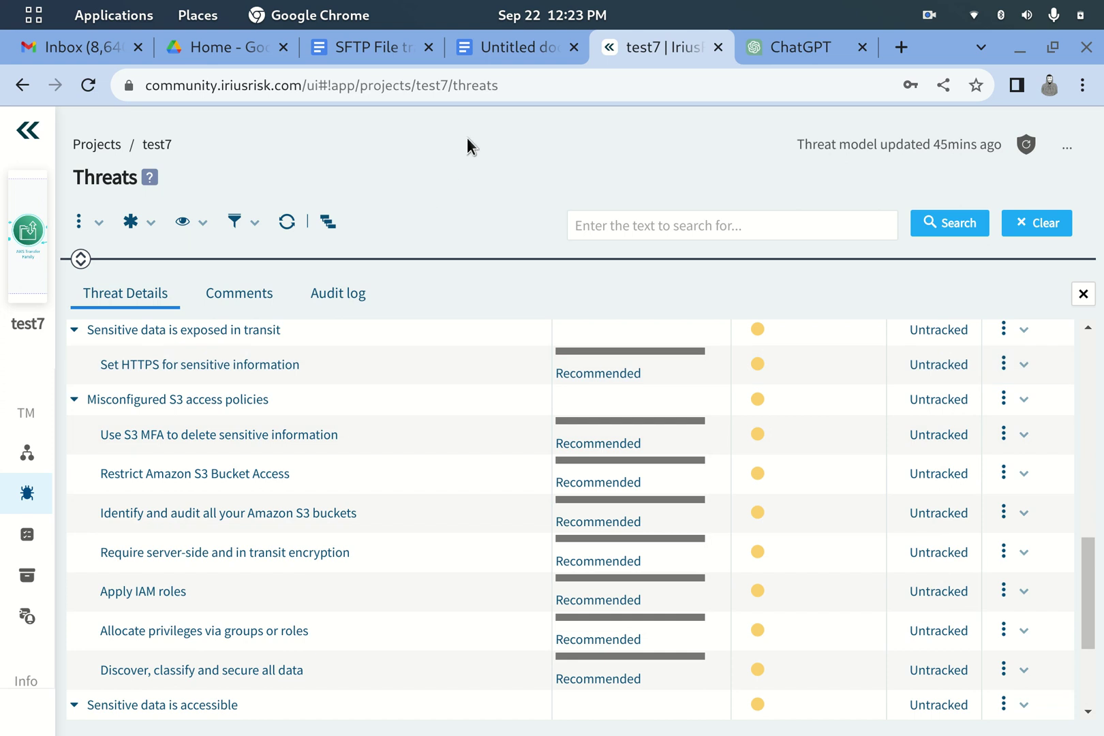
{"action": "mouse_move", "coordinate": [507, 50]}
{"action": "mouse_move", "coordinate": [330, 381]}
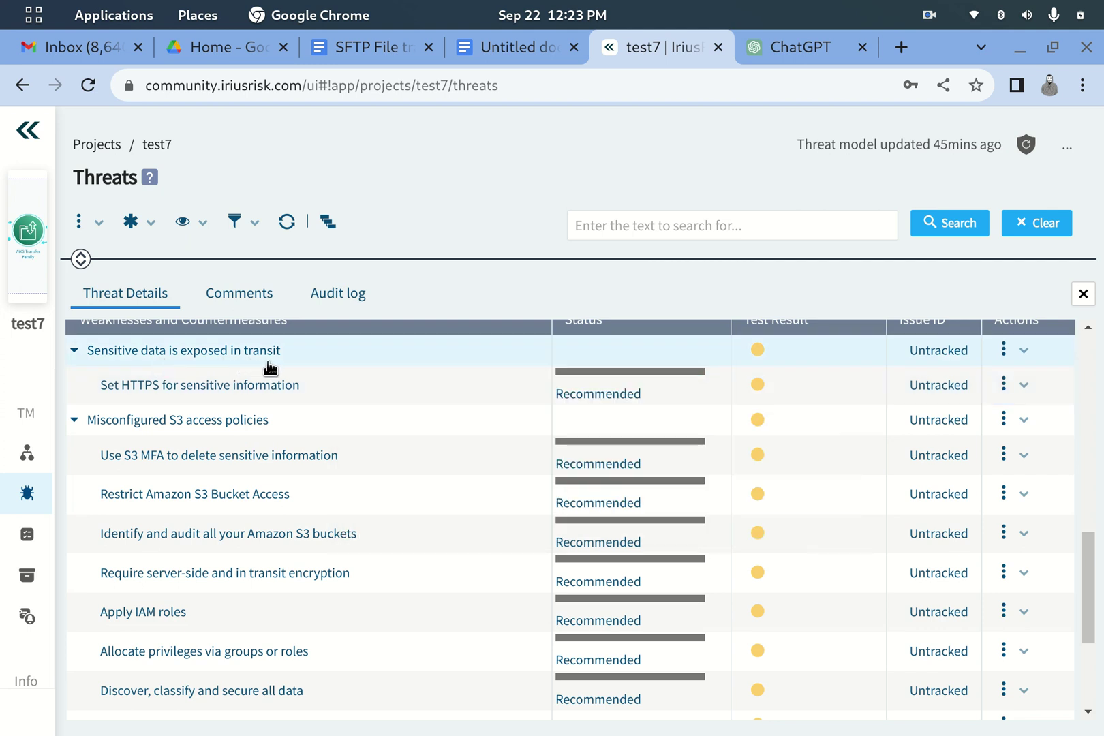
Switch to the untitled Google Docs document and start a numbered list with "Sensitive data which transmitted should be enabled with encryption."
{"action": "left_click", "coordinate": [499, 48]}
{"action": "type", "text": "1. "}
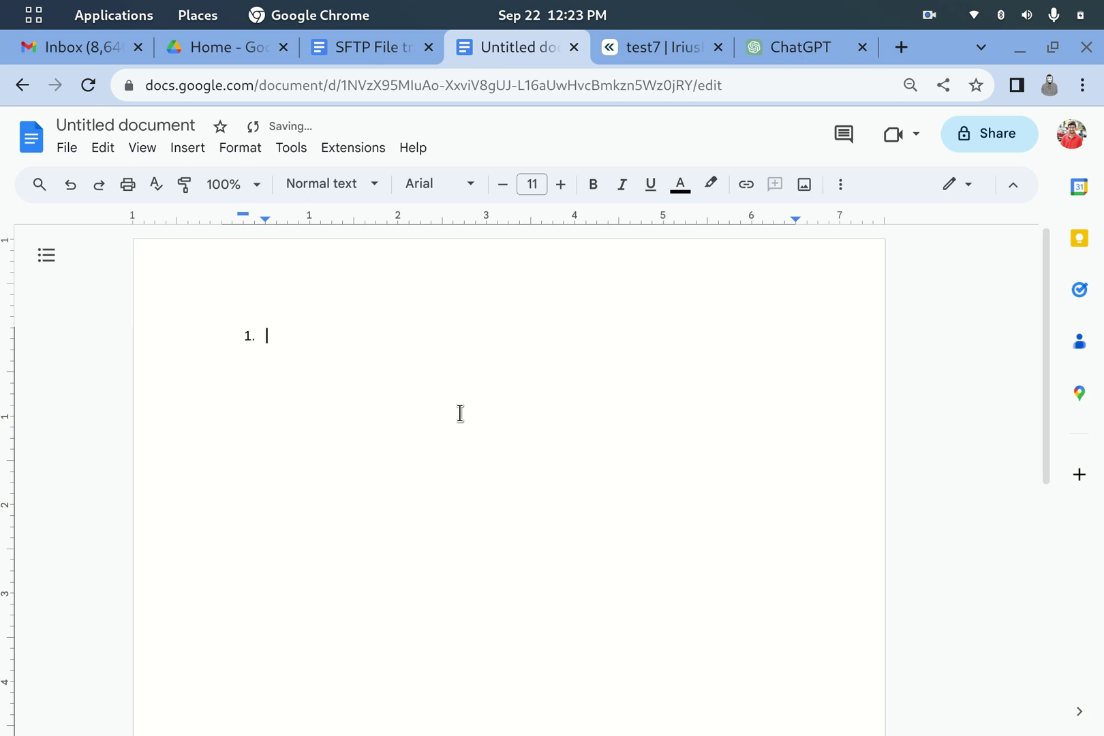
{"action": "type", "text": "sensitive data which transmitted "}
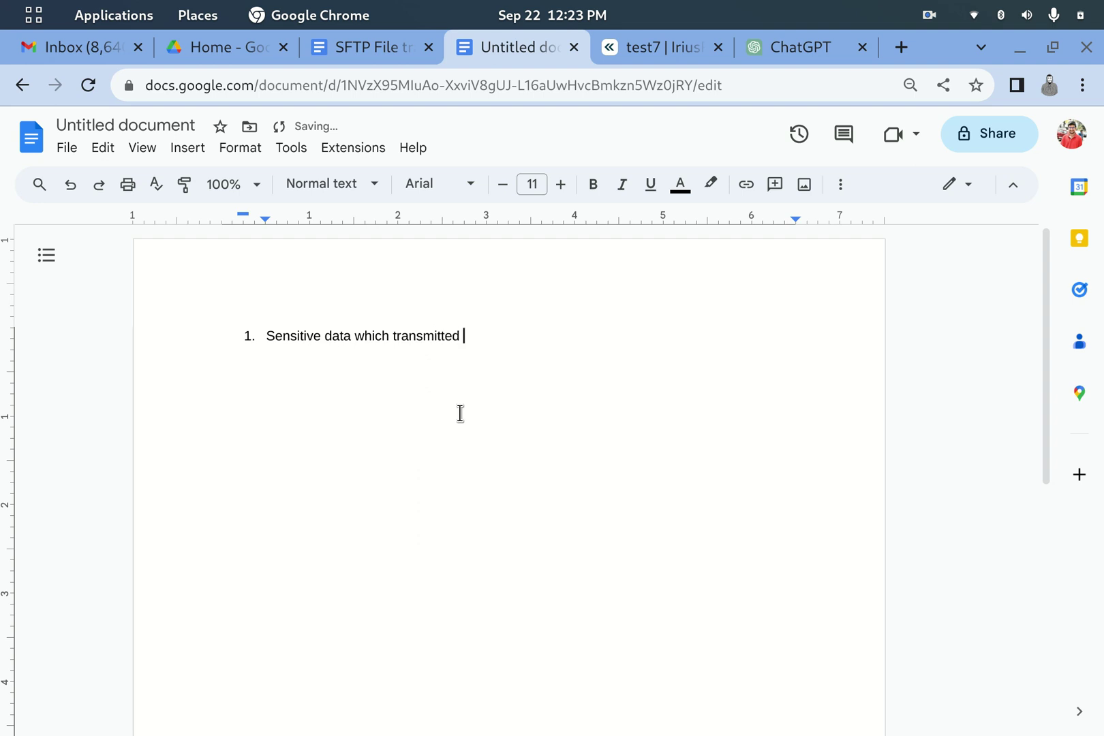
{"action": "type", "text": "should be"}
{"action": "type", "text": " enabled wit"}
{"action": "type", "text": "h encryption"}
{"action": "type", "text": "."}
Append "(encryption in data transit)" to the first list item and start a second item
{"action": "type", "text": "()"}
{"action": "type", "text": "encrytp"}
{"action": "key", "text": "BackSpace"}
{"action": "key", "text": "BackSpace"}
{"action": "type", "text": "ption in d"}
{"action": "type", "text": "ata tran"}
{"action": "type", "text": "sti"}
{"action": "key", "text": "BackSpace"}
{"action": "key", "text": "BackSpace"}
{"action": "type", "text": "it"}
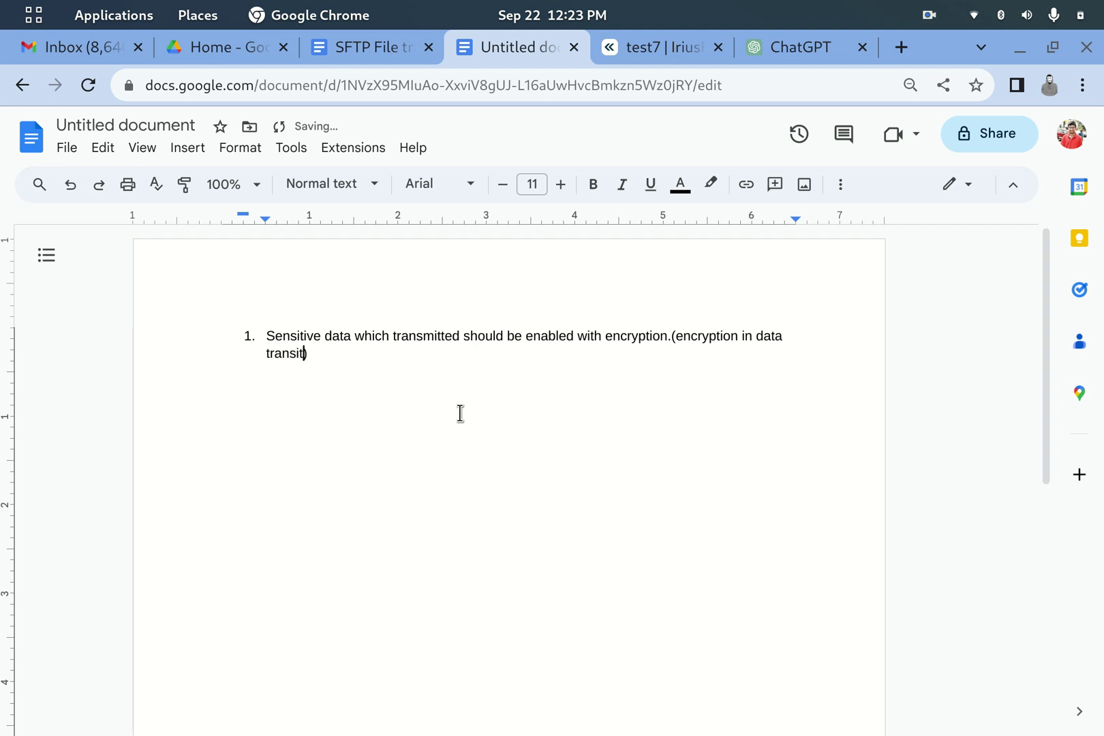
{"action": "key", "text": "Return"}
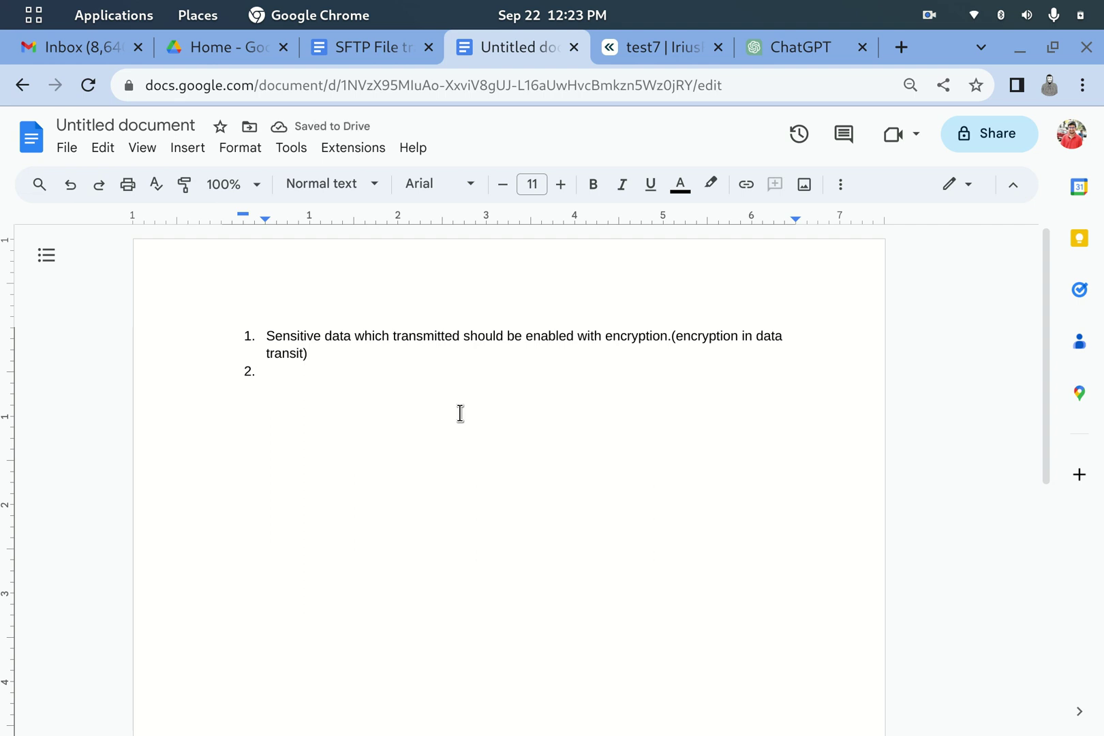
Switch back to the IriusRisk threat details and read the countermeasures listed under "Misconfigured S3 access policies"
{"action": "left_click", "coordinate": [647, 45]}
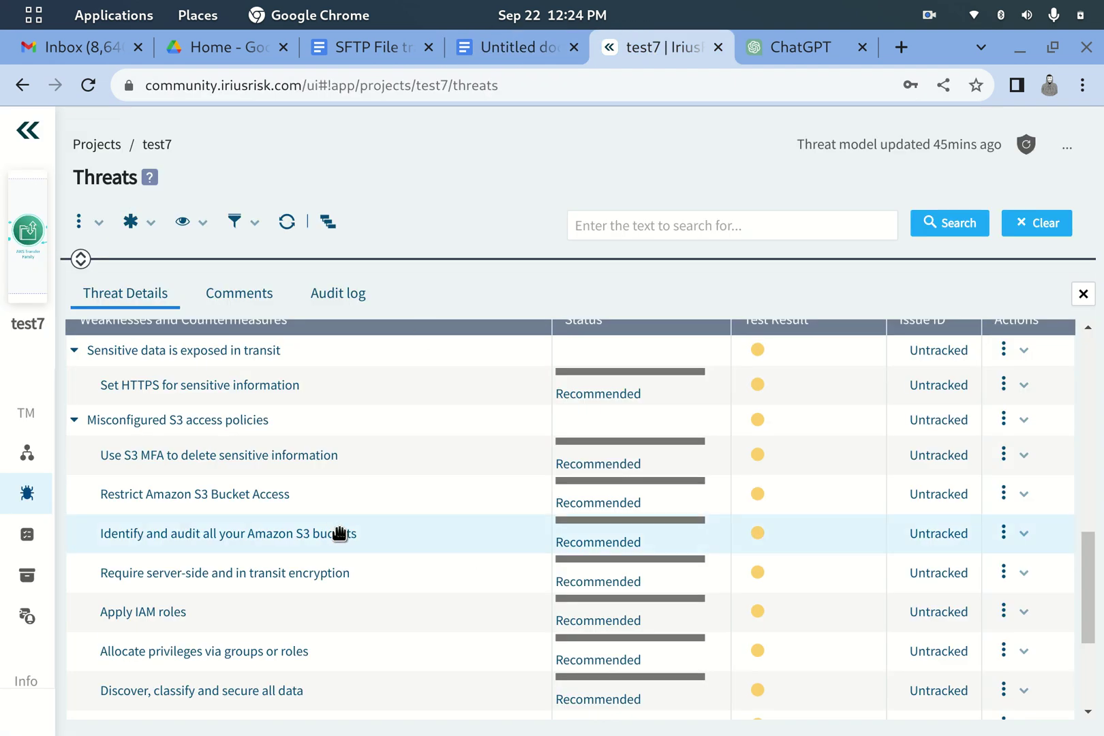
{"action": "mouse_move", "coordinate": [151, 471]}
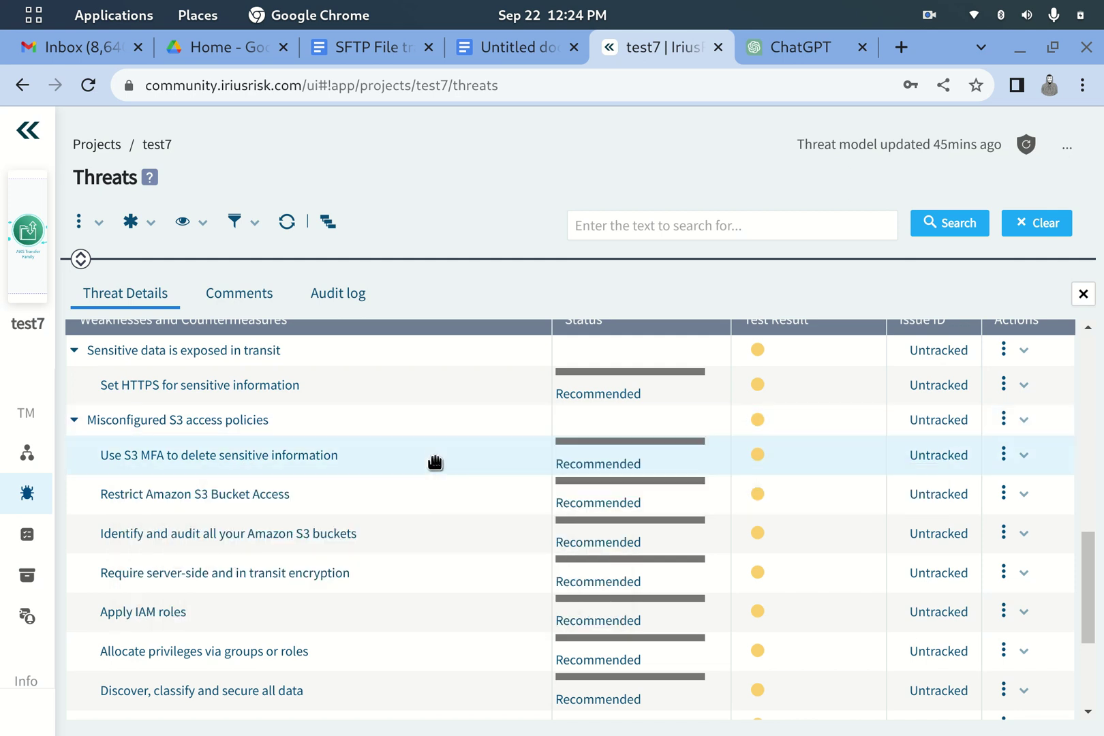
{"action": "mouse_move", "coordinate": [435, 462]}
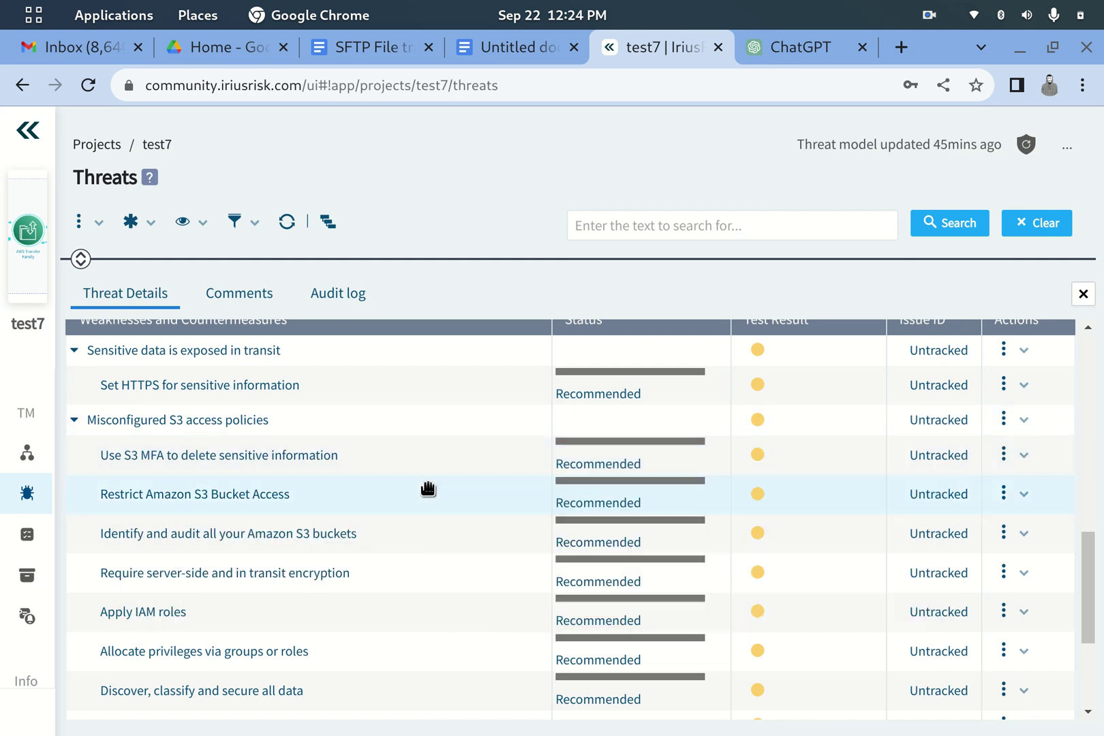
{"action": "mouse_move", "coordinate": [418, 547]}
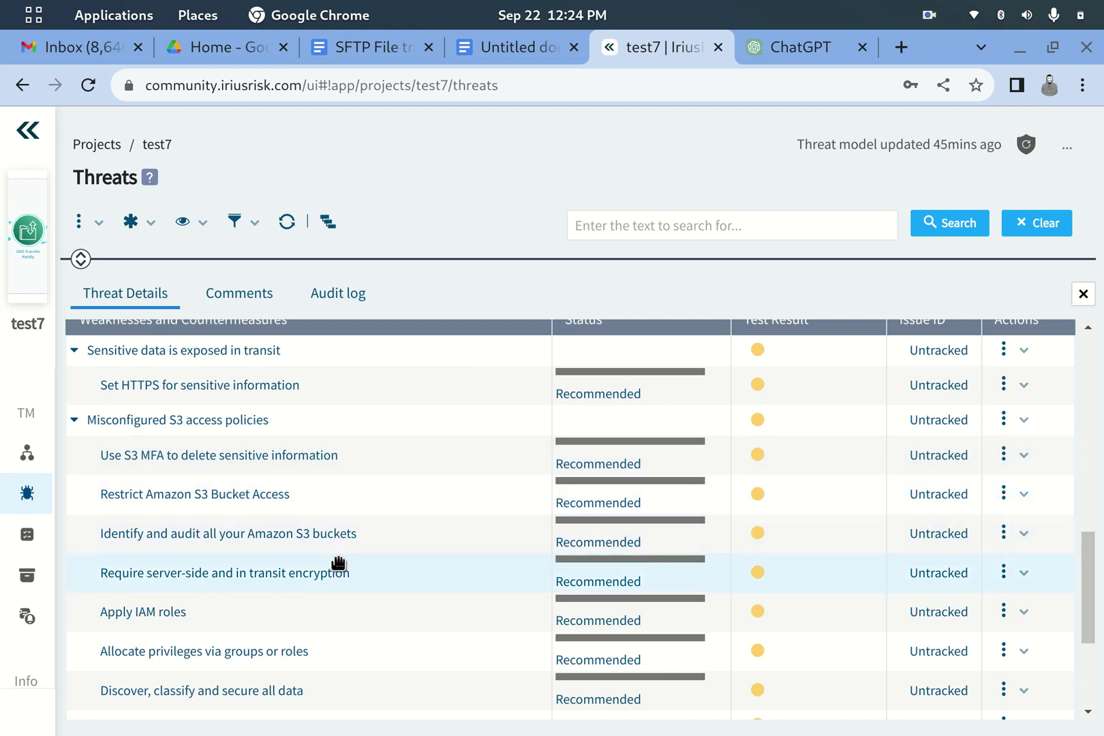
{"action": "scroll", "coordinate": [337, 563], "scroll_direction": "down", "scroll_amount": 1}
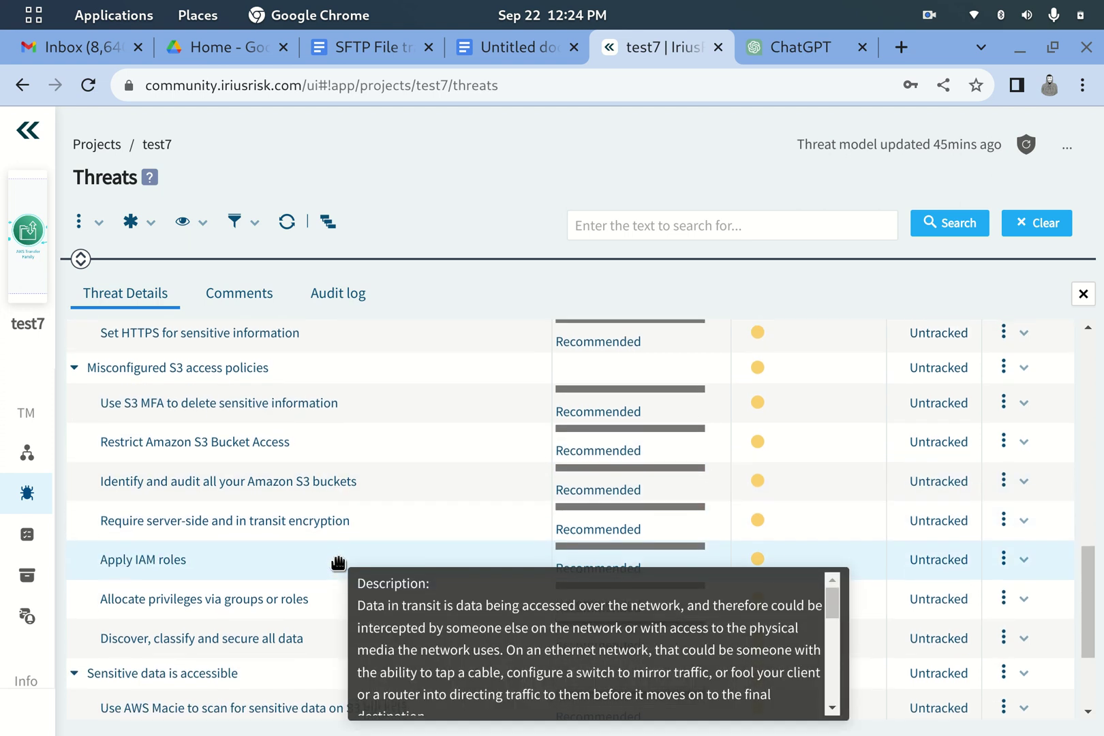
{"action": "scroll", "coordinate": [338, 563], "scroll_direction": "up", "scroll_amount": 1}
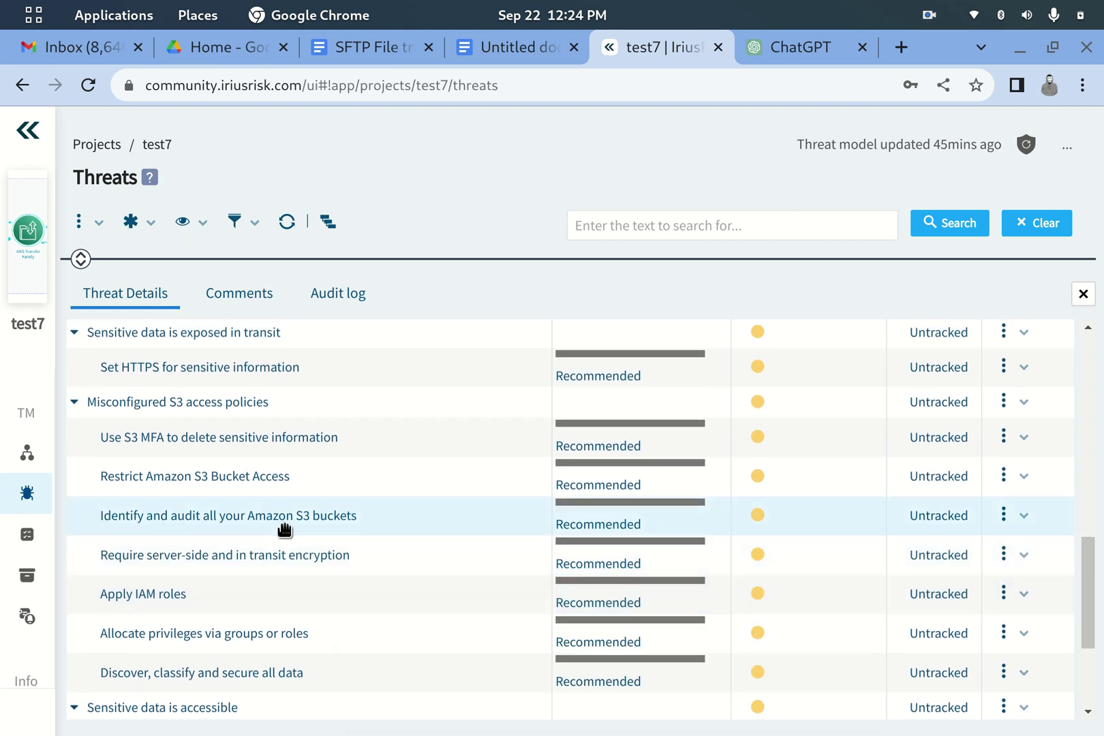
{"action": "scroll", "coordinate": [366, 521], "scroll_direction": "up", "scroll_amount": 1}
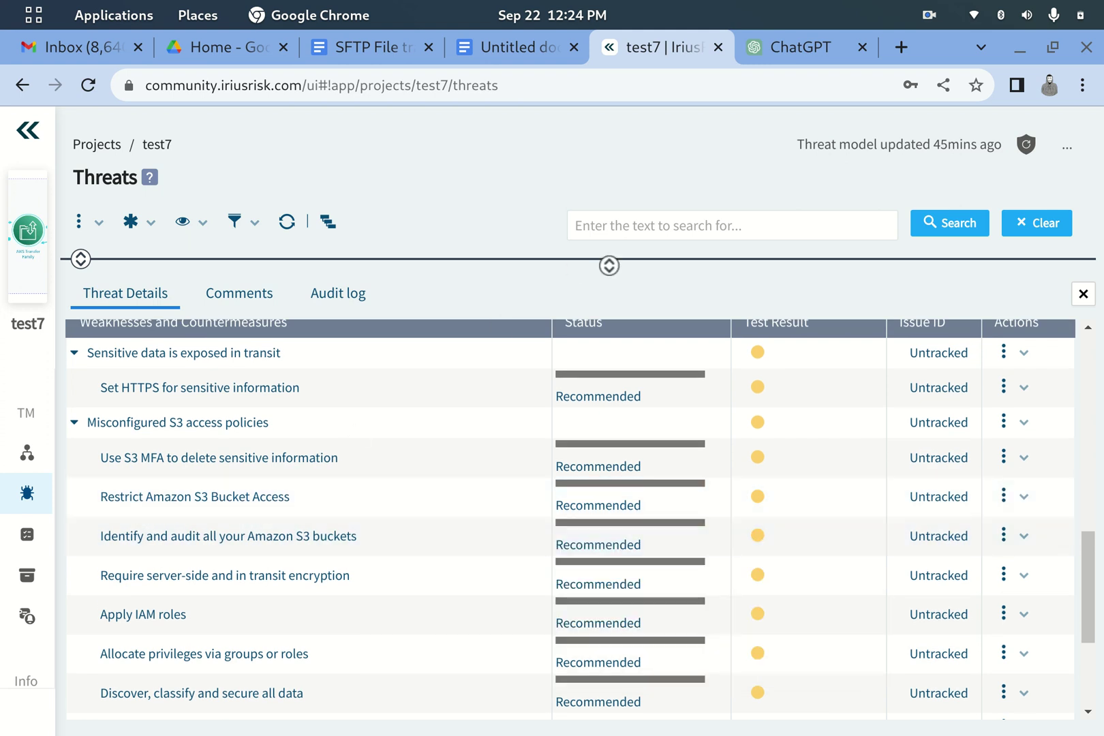
In the untitled Google document, enter item 2 as "Restric s3 amazon bucket access (not opening to public, ACLs should be enabled)." and start item 3
{"action": "left_click", "coordinate": [508, 53]}
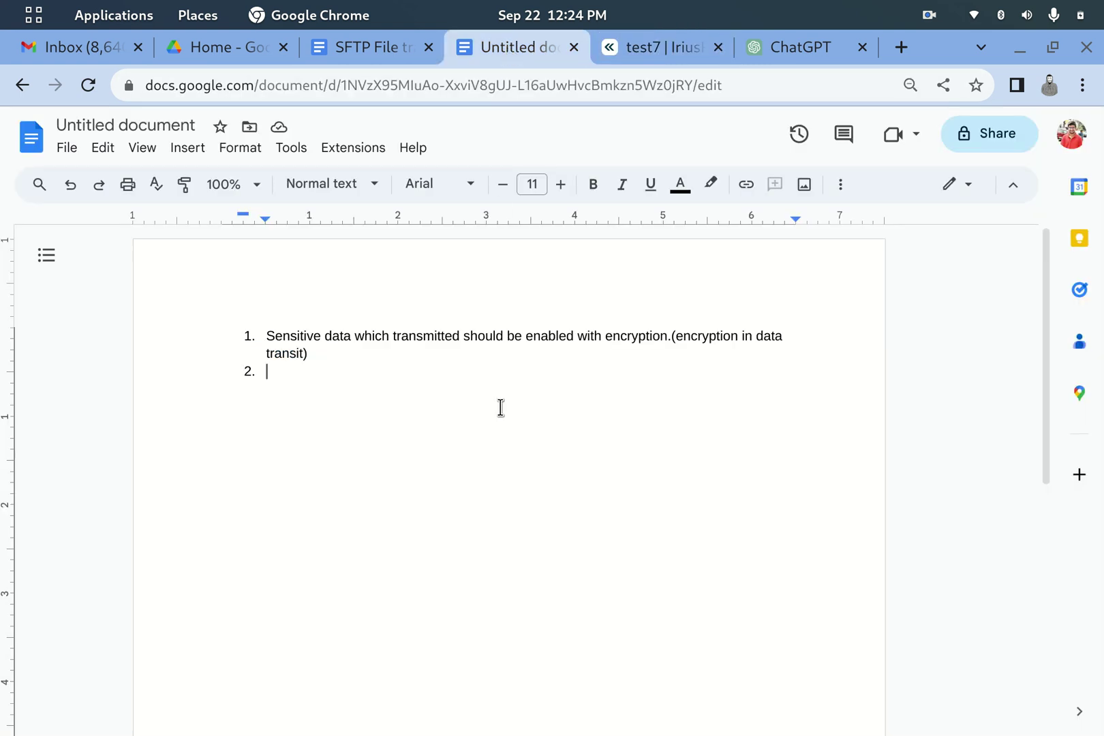
{"action": "type", "text": "restric s"}
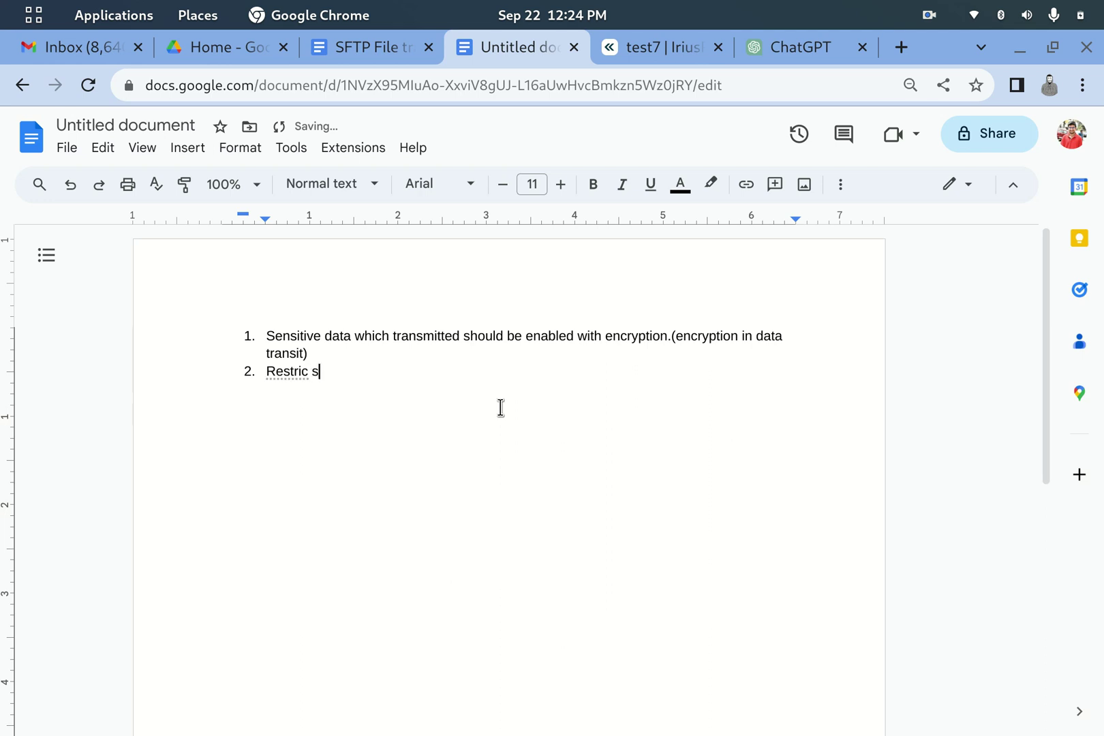
{"action": "type", "text": "3 amazon bucket access"}
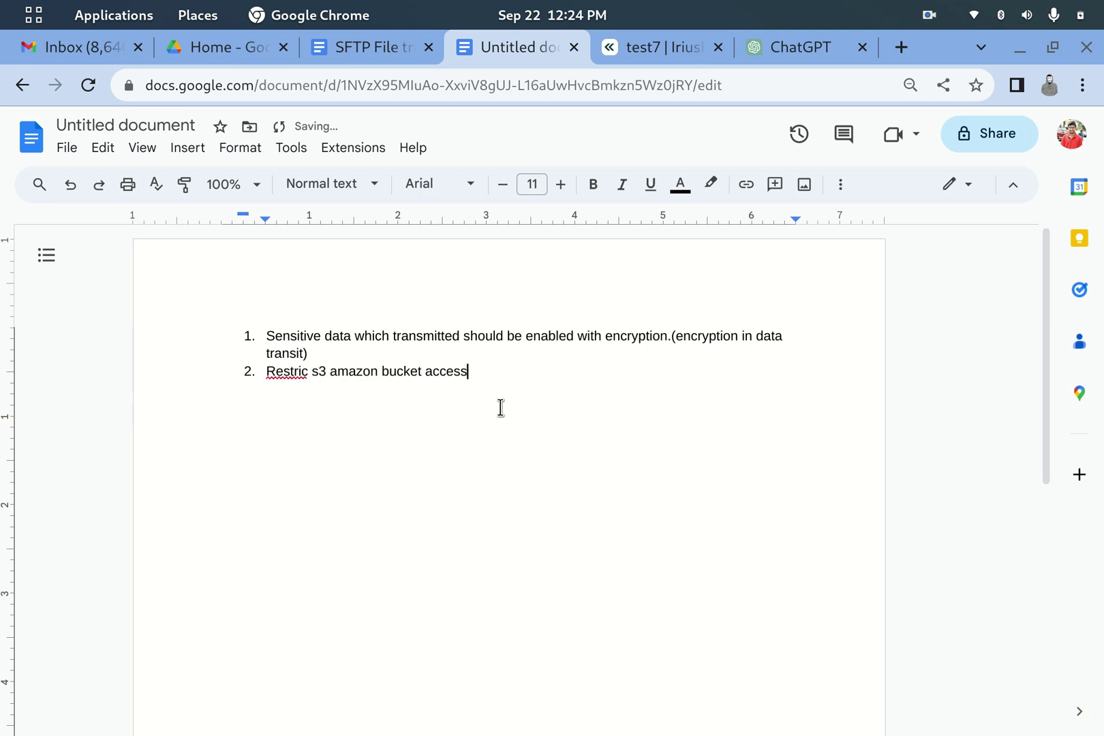
{"action": "type", "text": " ()"}
{"action": "key", "text": "Left"}
{"action": "type", "text": "not opening to public"}
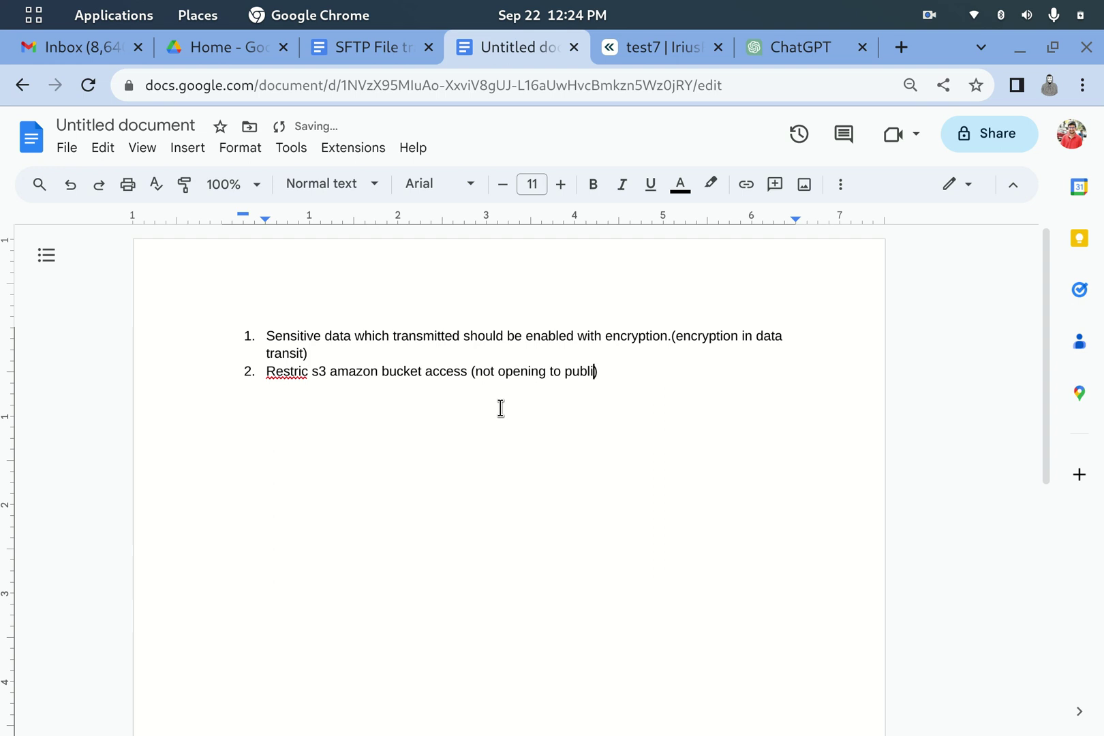
{"action": "type", "text": ", ACLs should be a"}
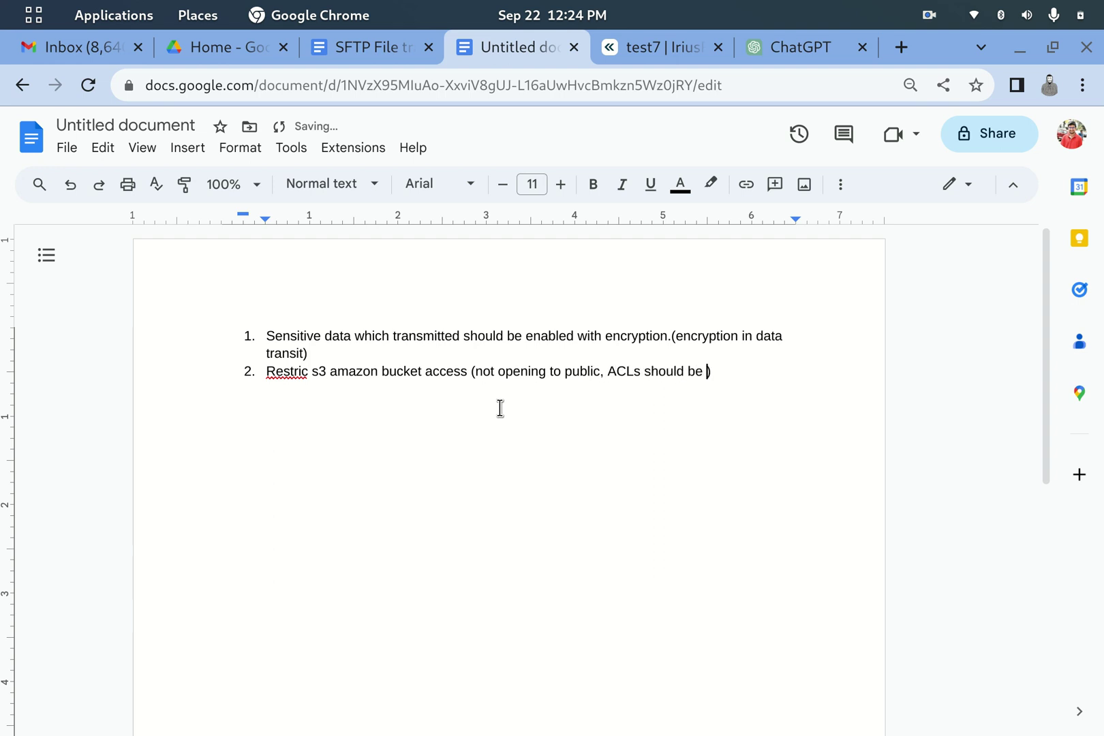
{"action": "type", "text": "nabled"}
{"action": "type", "text": "."}
{"action": "key", "text": "Return"}
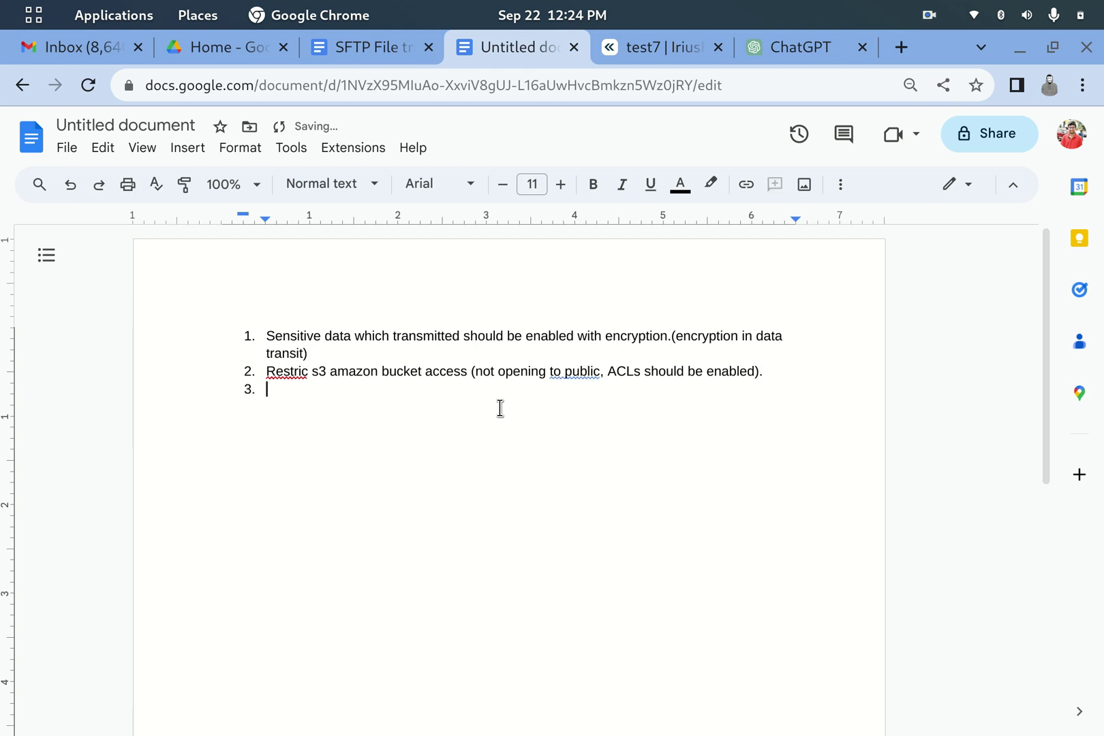
In item 2, correct "Restric" to "Restrict" and "to public" to "to the public", then return to the empty item 3
{"action": "left_click", "coordinate": [307, 372]}
{"action": "type", "text": "ct"}
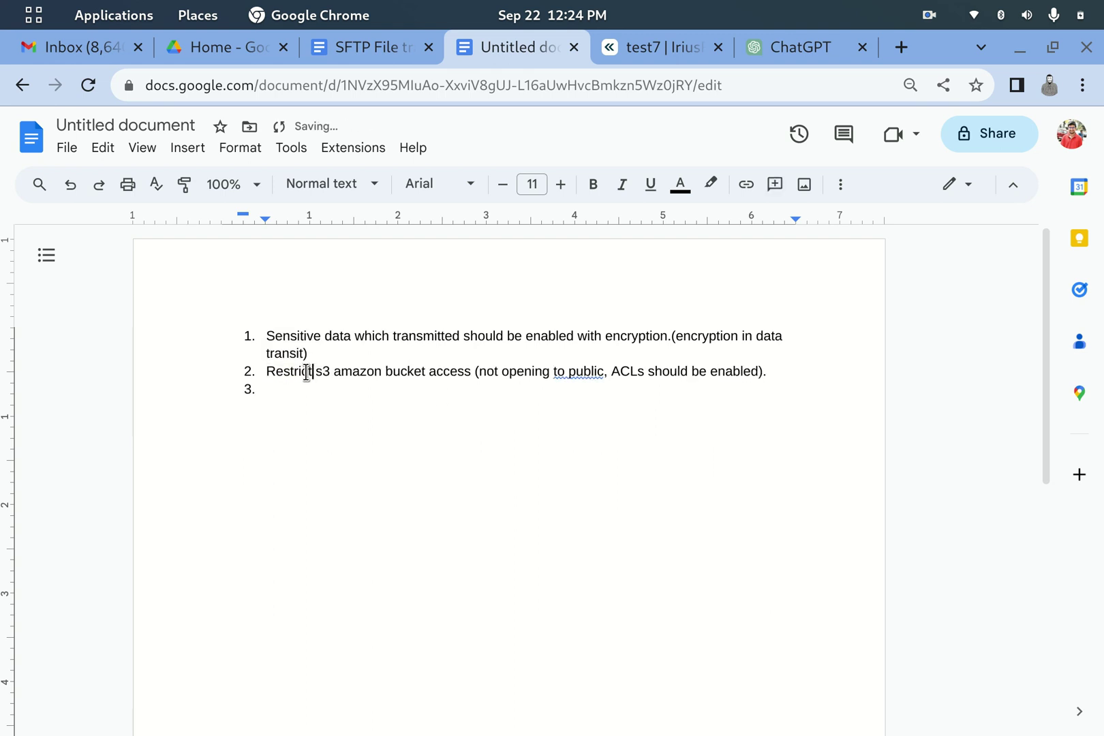
{"action": "left_click", "coordinate": [351, 394]}
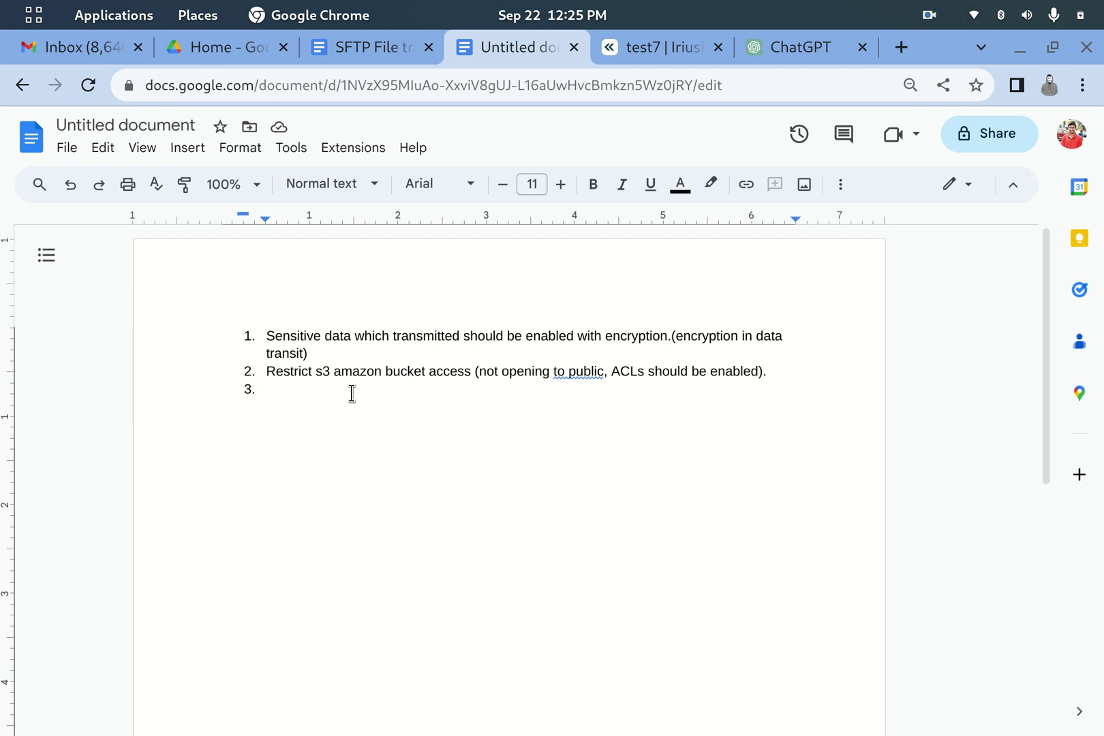
{"action": "left_click", "coordinate": [569, 371]}
{"action": "left_click", "coordinate": [602, 351]}
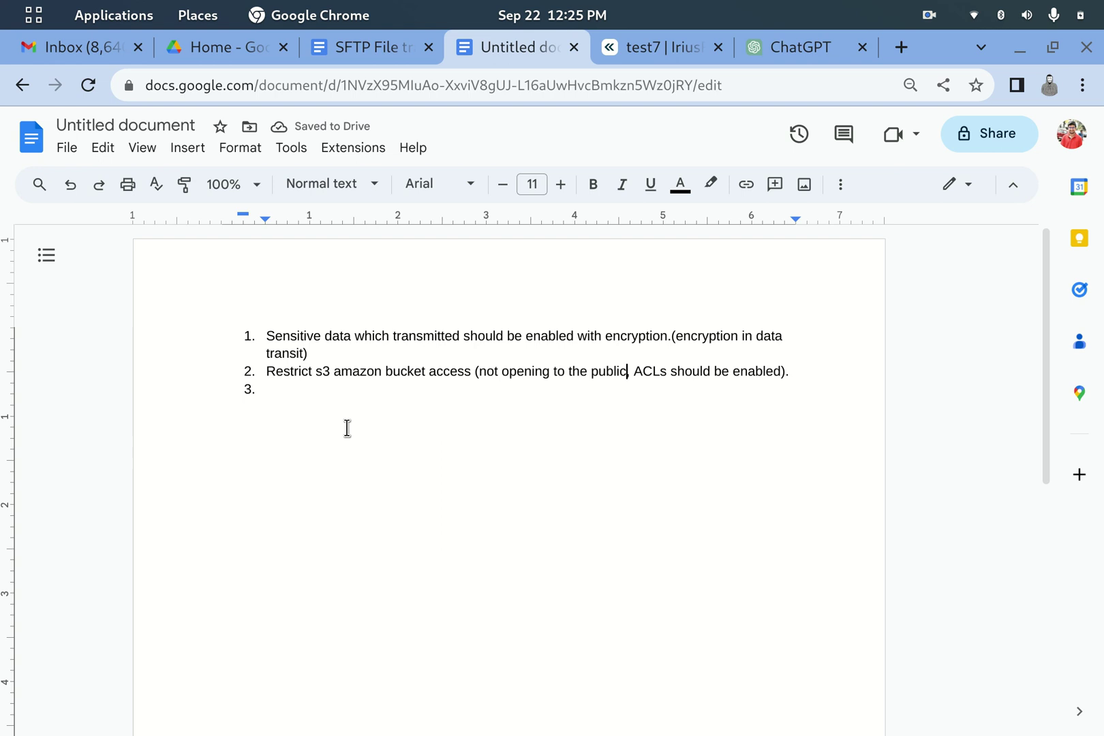
{"action": "left_click", "coordinate": [319, 392]}
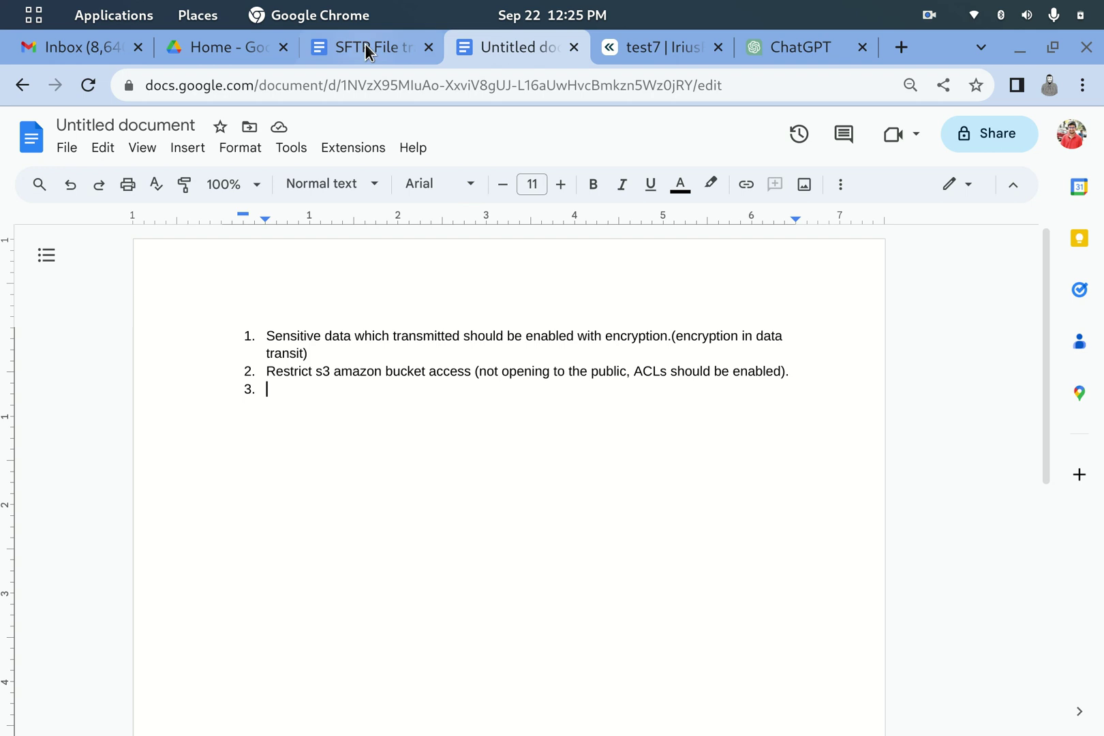
Switch to the IriusRisk test7 project, close the threat details and open the project diagram to review its data flows
{"action": "left_click", "coordinate": [644, 47]}
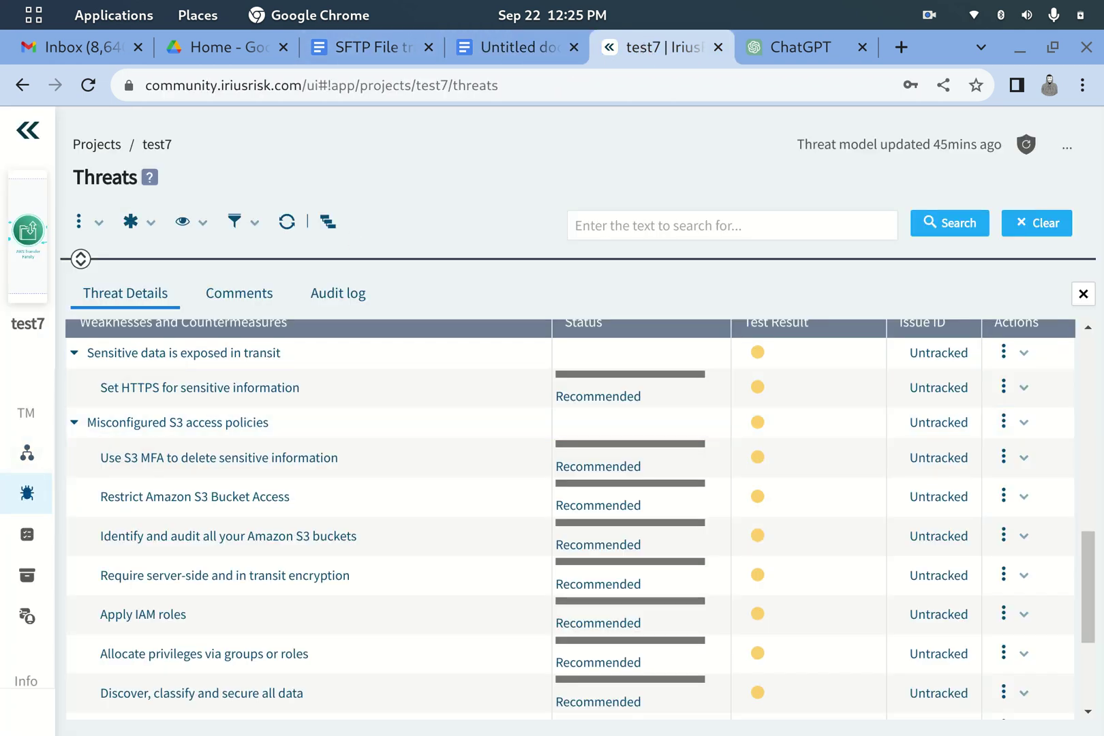
{"action": "left_click", "coordinate": [1083, 294]}
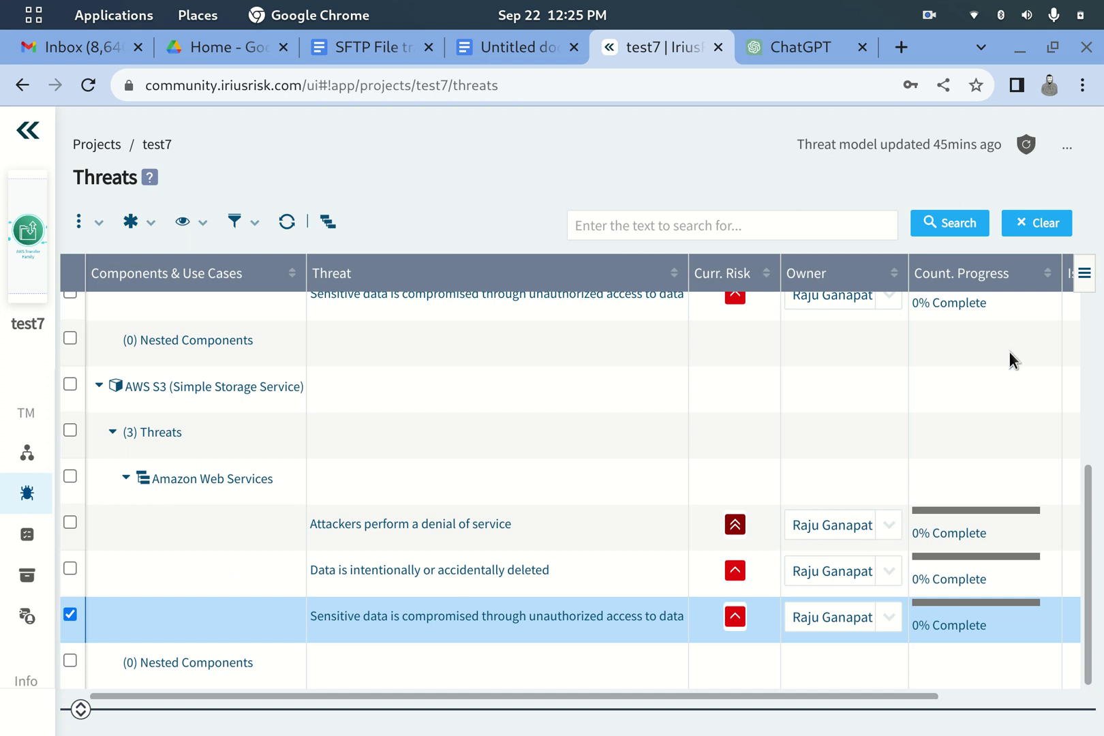
{"action": "left_click", "coordinate": [27, 453]}
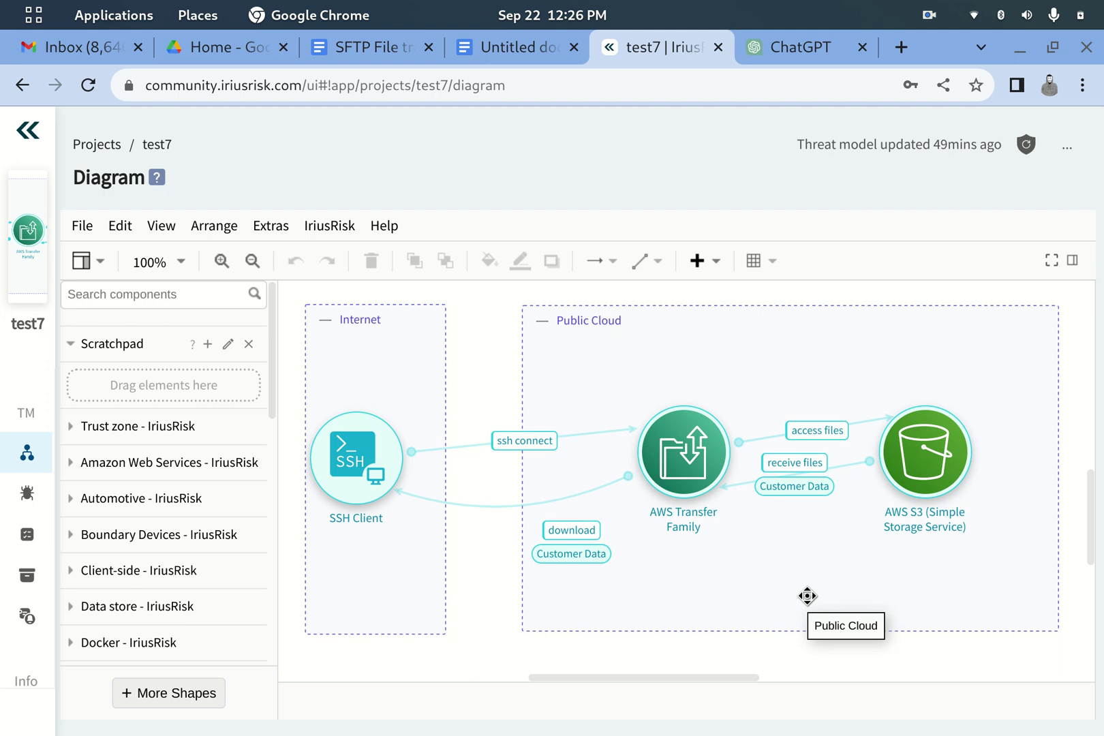
In the untitled Google document, enter item 3 as "Integrity checks - with respect to customer" and start item 4
{"action": "left_click", "coordinate": [502, 49]}
{"action": "type", "text": "integrity "}
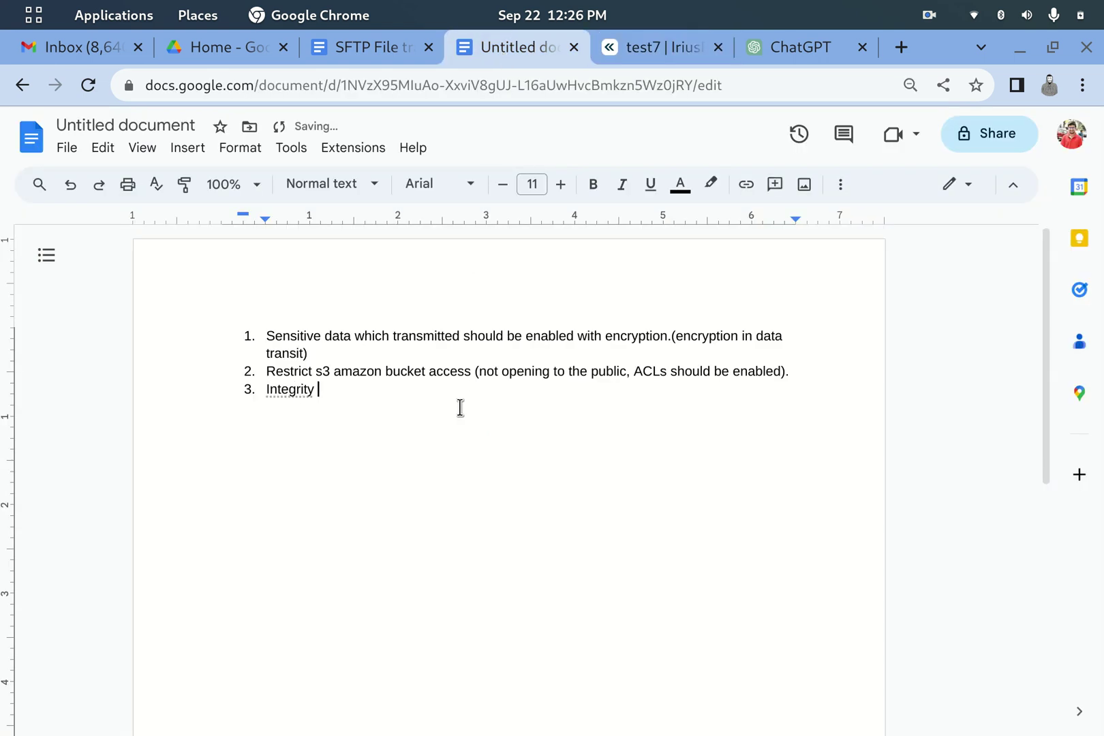
{"action": "type", "text": "checks - with respect to c"}
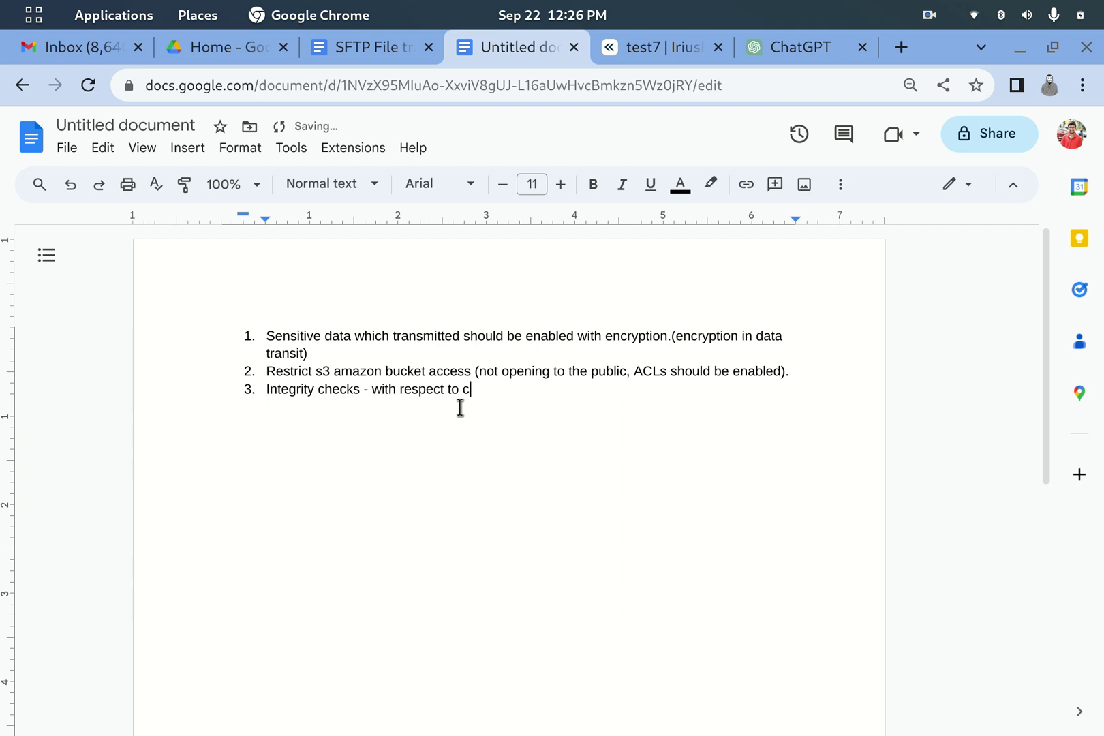
{"action": "type", "text": "ustomer"}
{"action": "key", "text": "Return"}
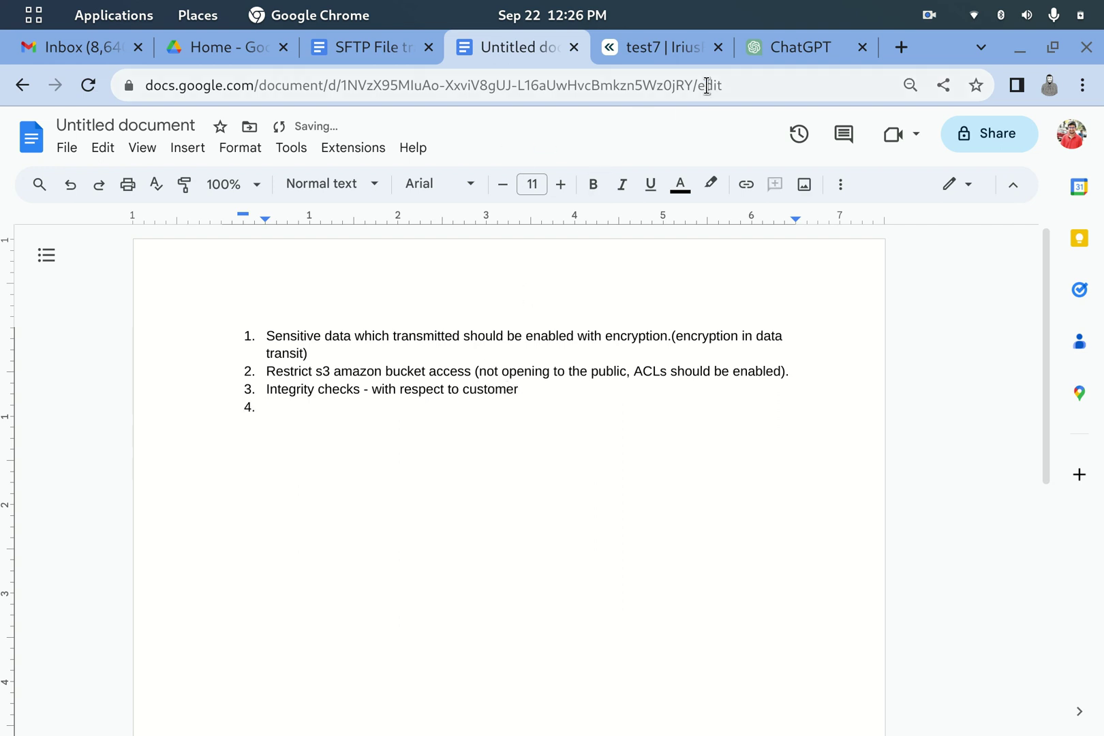
Check the IriusRisk diagram, then enter document item 4 as "IAM role policies inorder to ensure that it follows least privilege access" and start item 5
{"action": "left_click", "coordinate": [665, 45]}
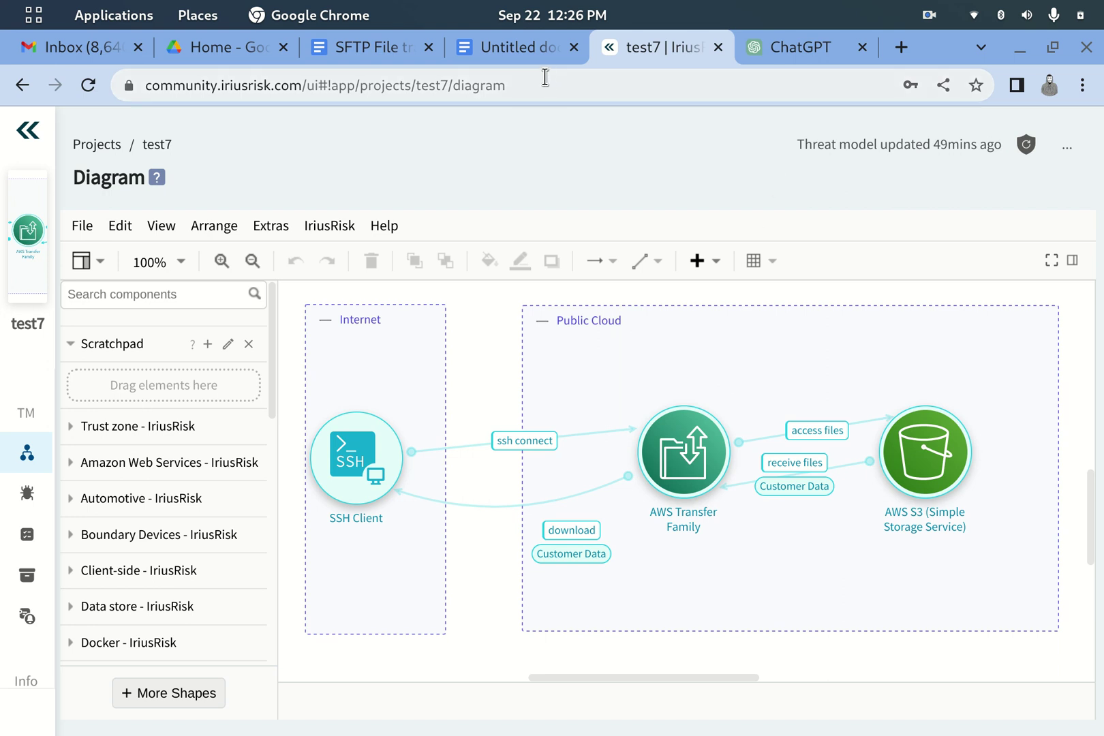
{"action": "left_click", "coordinate": [501, 48]}
{"action": "type", "text": "IAM role policies inorder to ensu"}
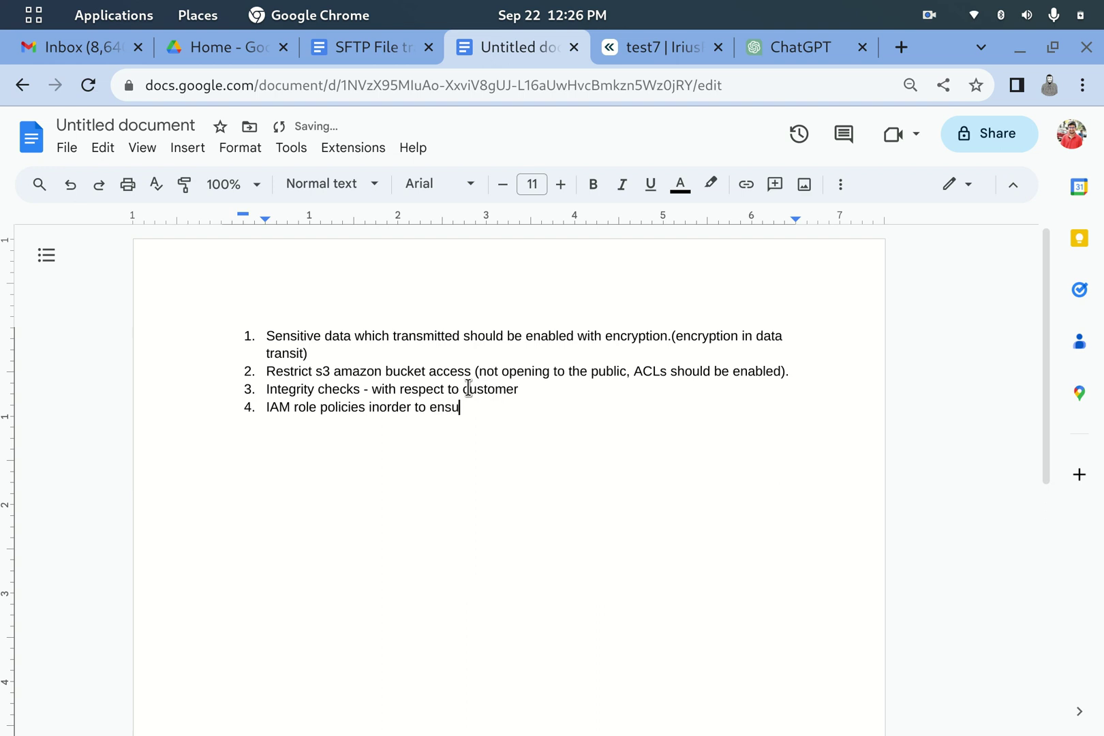
{"action": "type", "text": "re that it followed"}
{"action": "key", "text": "BackSpace"}
{"action": "key", "text": "BackSpace"}
{"action": "type", "text": "s "}
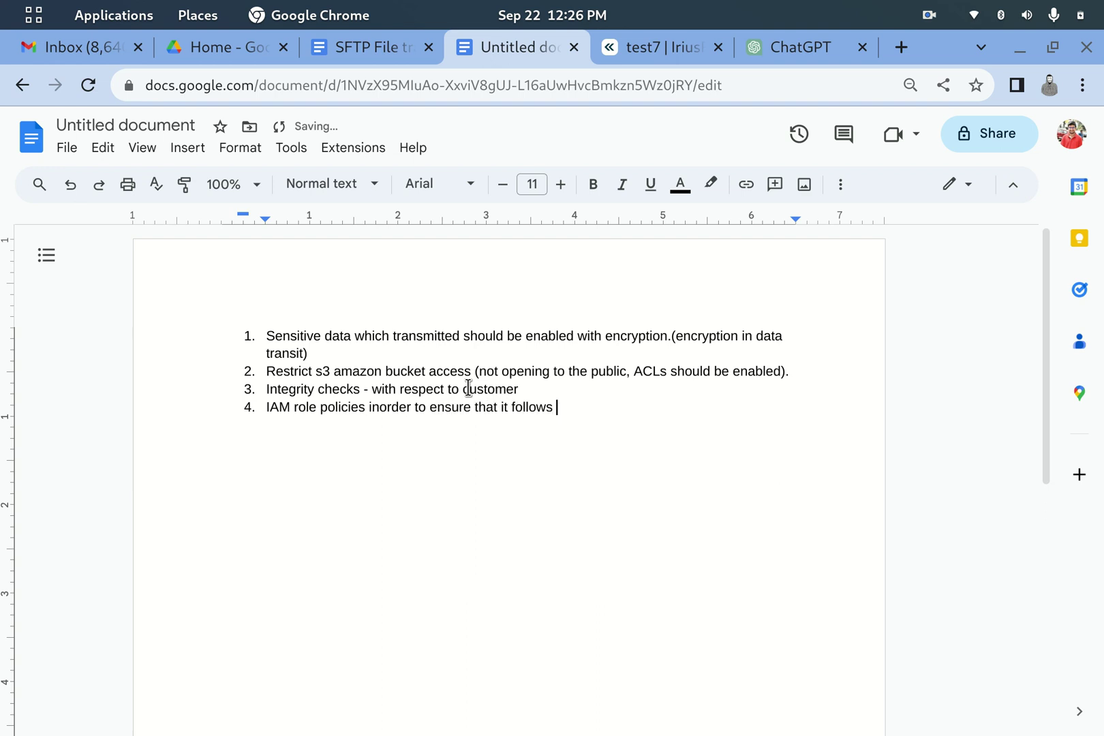
{"action": "type", "text": "least privilege access"}
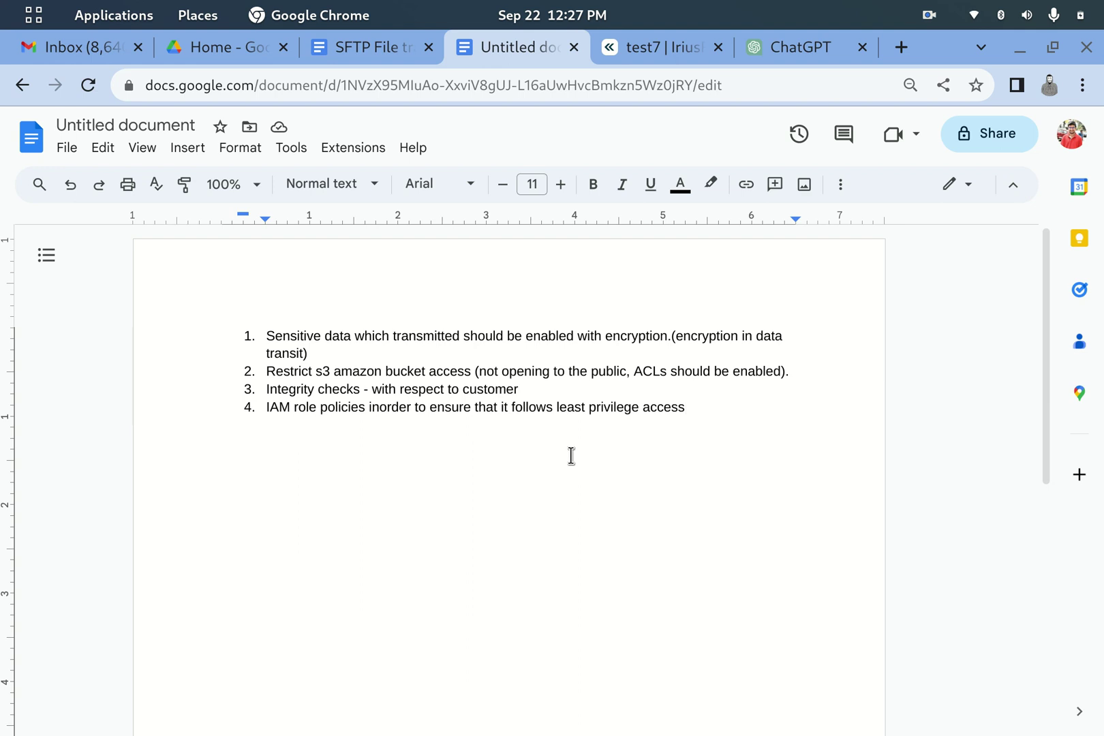
{"action": "key", "text": "Return"}
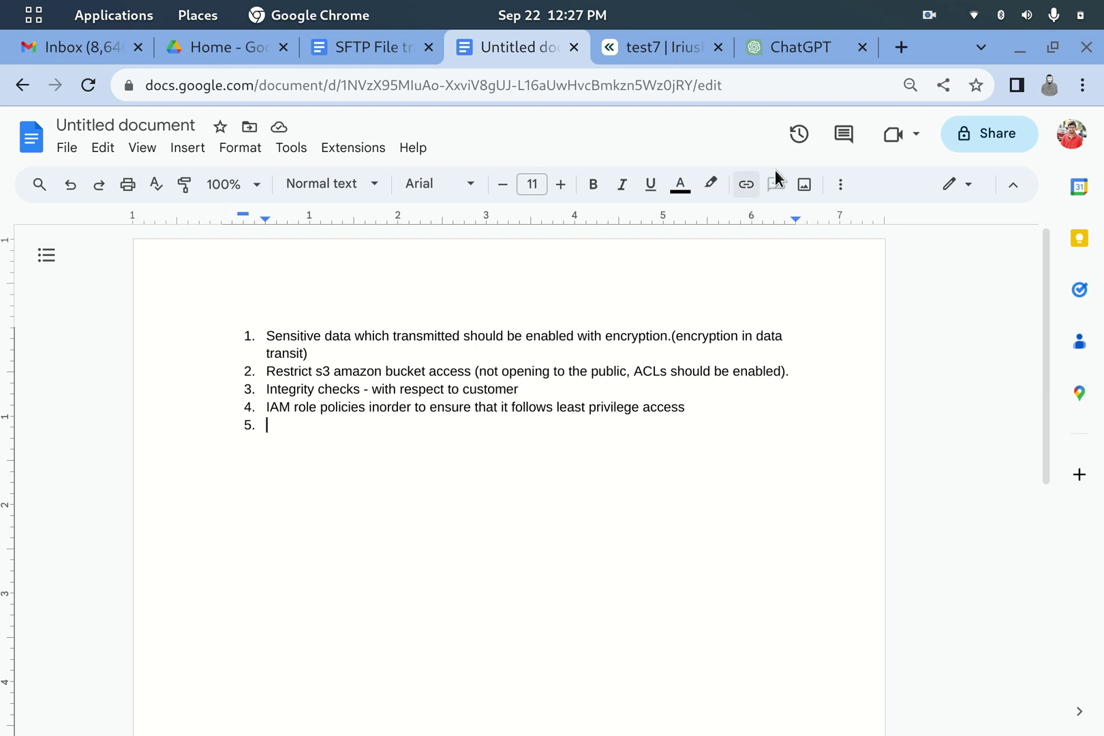
Switch to the ChatGPT conversation and read the security questionnaire prompt, highlighting the customer-to-SFTP and SFTP-to-S3 flows
{"action": "left_click", "coordinate": [789, 51]}
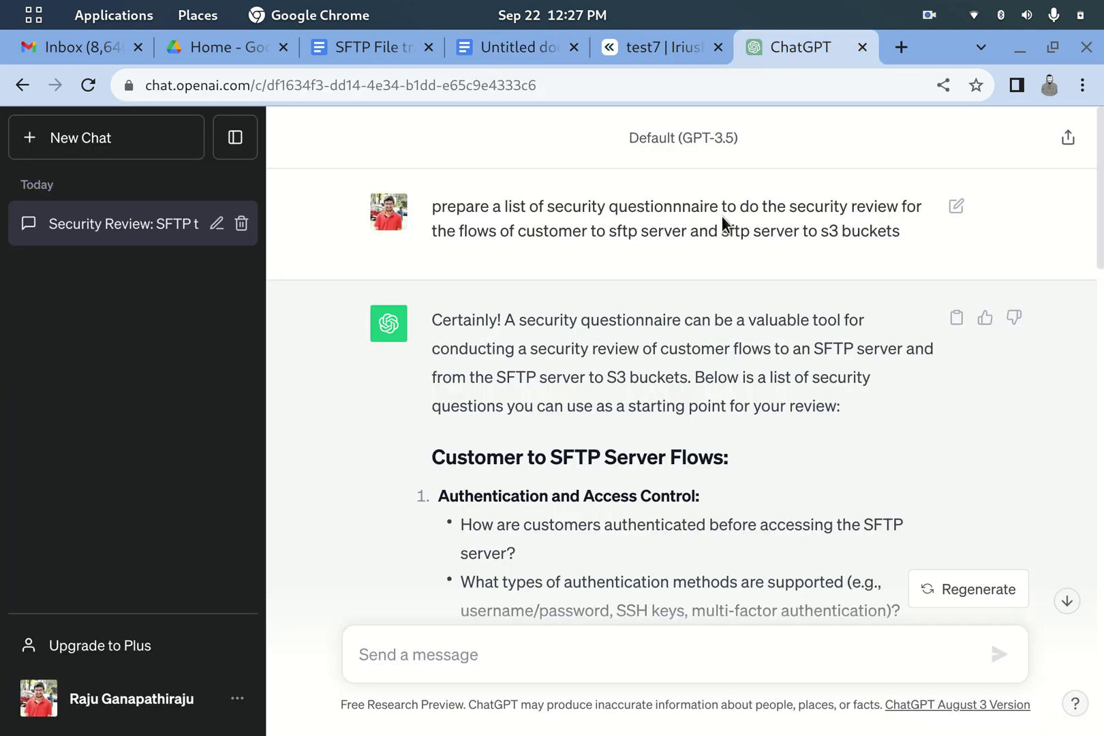
{"action": "scroll", "coordinate": [709, 326], "scroll_direction": "down", "scroll_amount": 1}
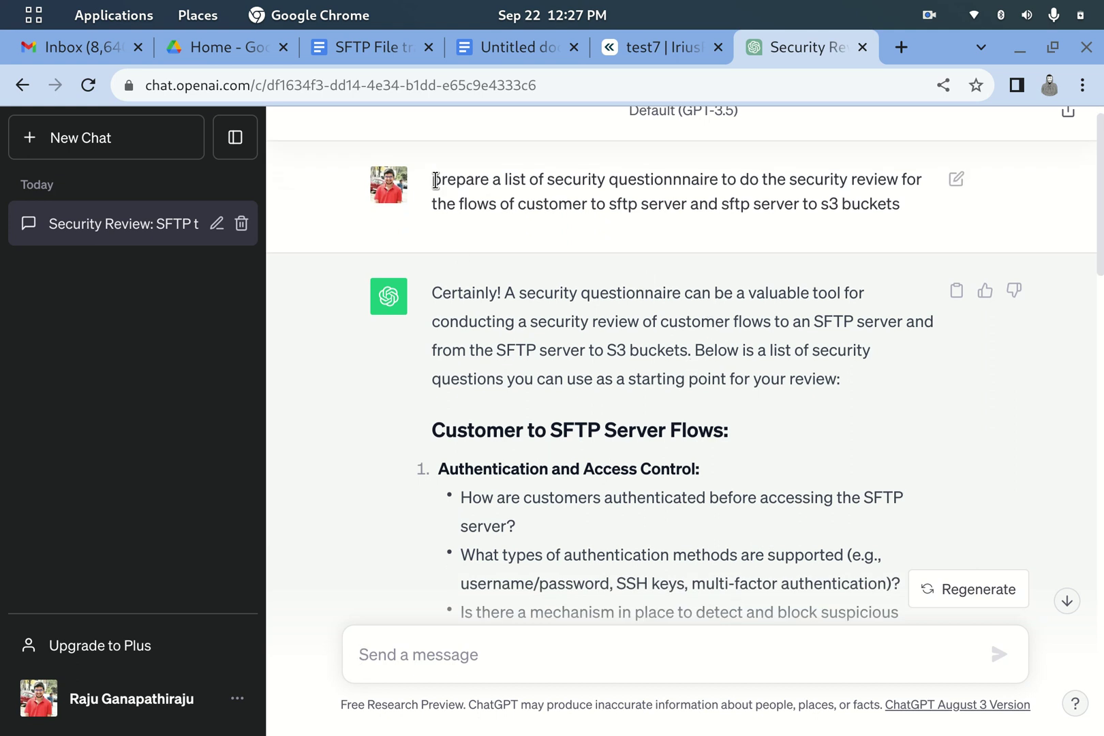
{"action": "left_click_drag", "start_coordinate": [433, 179], "coordinate": [661, 204]}
{"action": "left_click", "coordinate": [662, 204]}
{"action": "left_click_drag", "start_coordinate": [433, 182], "coordinate": [538, 177]}
{"action": "left_click", "coordinate": [537, 177]}
{"action": "left_click_drag", "start_coordinate": [432, 179], "coordinate": [919, 181]}
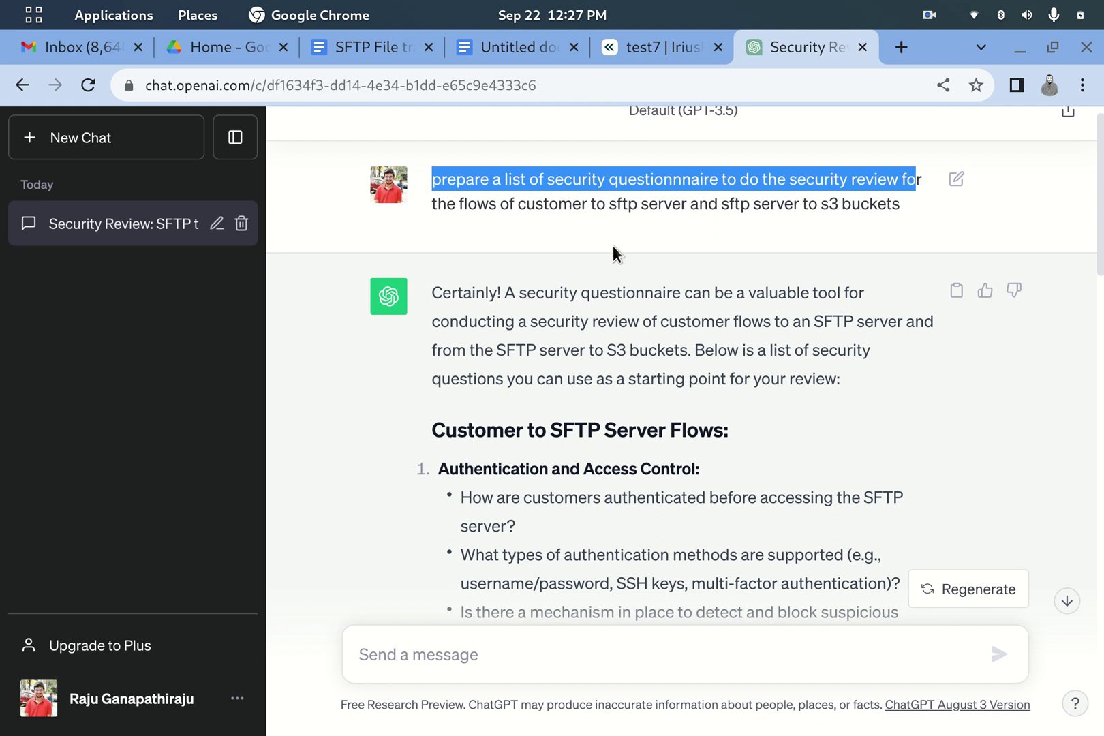
{"action": "left_click_drag", "start_coordinate": [517, 206], "coordinate": [687, 204]}
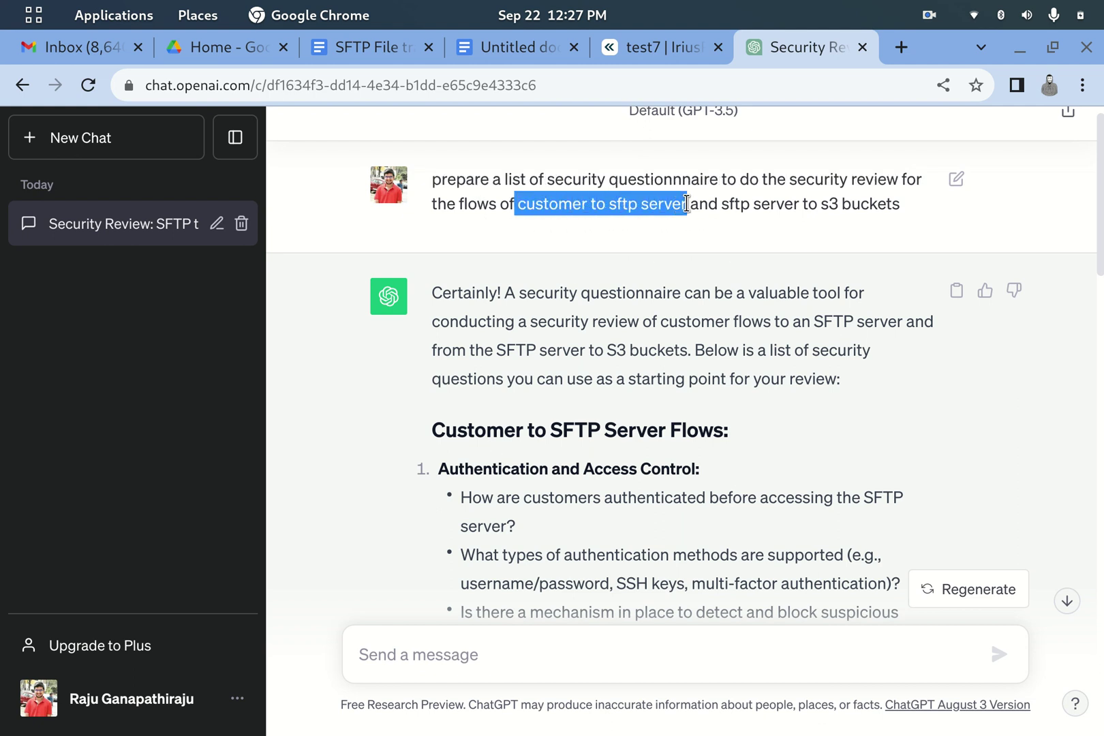
{"action": "double_click", "coordinate": [731, 205]}
{"action": "left_click_drag", "start_coordinate": [764, 205], "coordinate": [904, 204]}
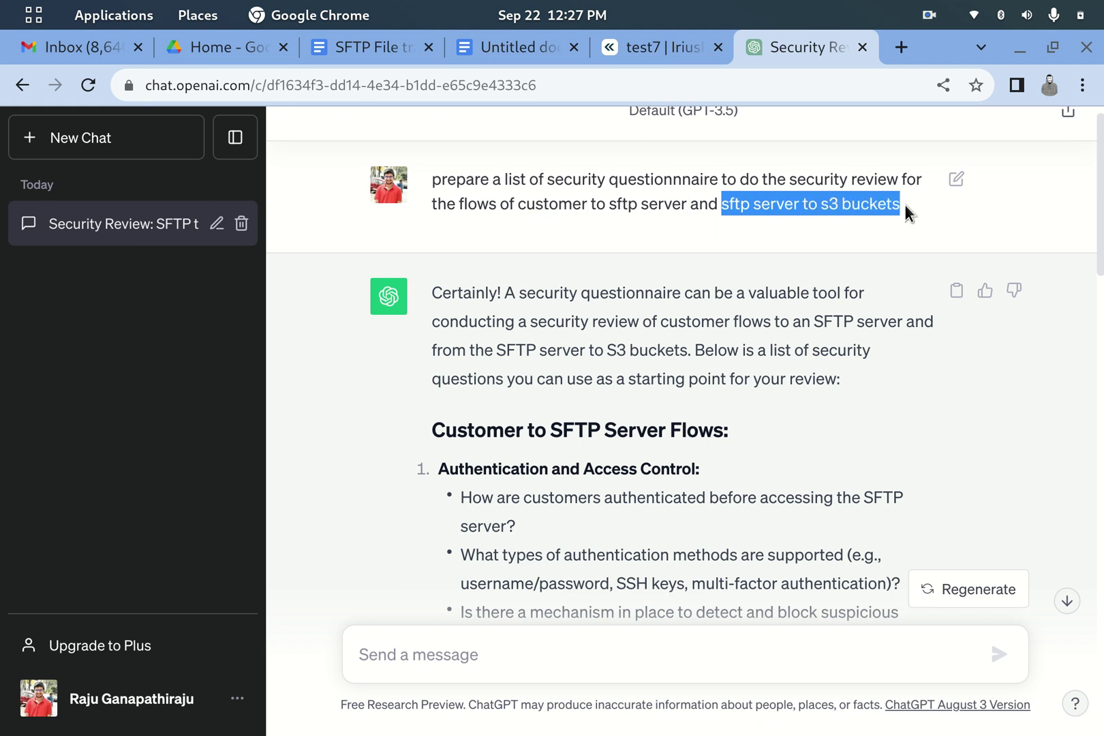
Read the "Customer to SFTP Server Flows" questions, highlighting parts of the authentication and encryption entries
{"action": "scroll", "coordinate": [823, 428], "scroll_direction": "down", "scroll_amount": 3}
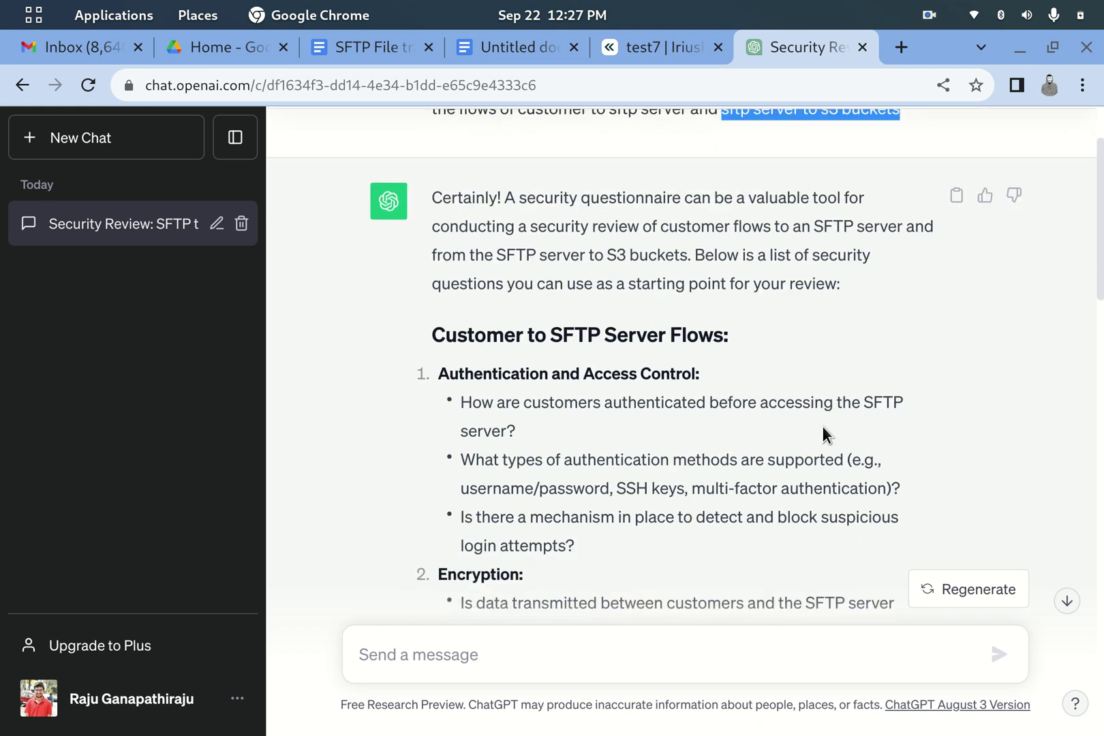
{"action": "scroll", "coordinate": [823, 426], "scroll_direction": "up", "scroll_amount": 3}
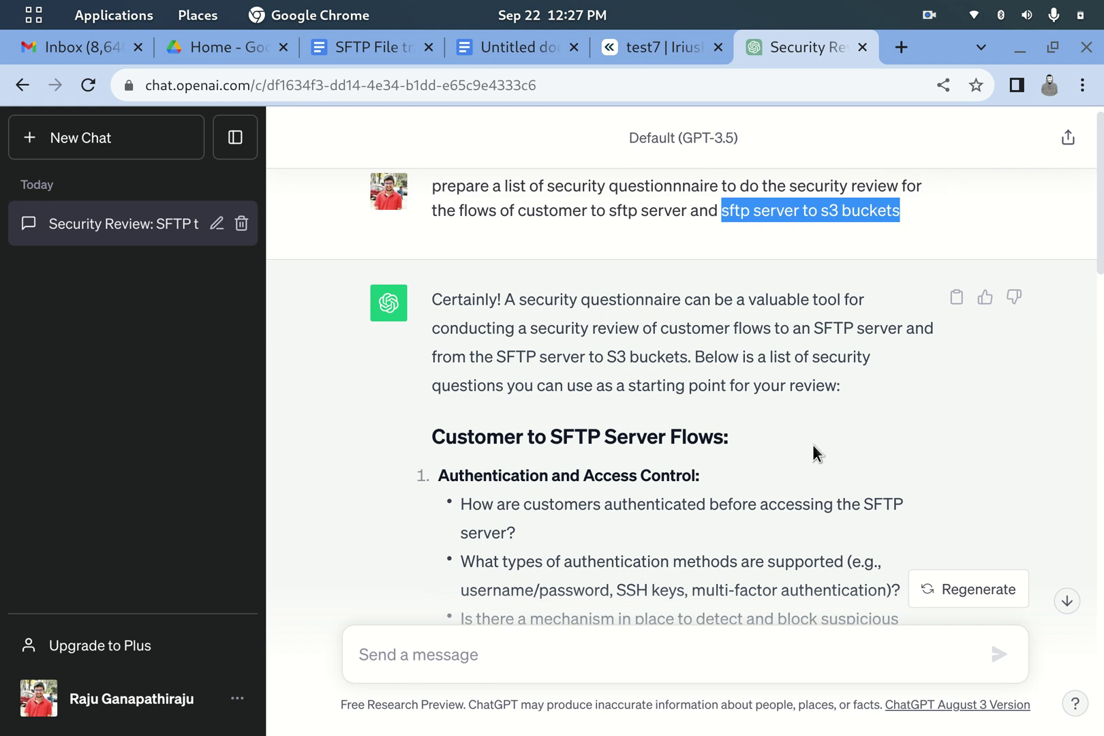
{"action": "scroll", "coordinate": [812, 444], "scroll_direction": "down", "scroll_amount": 3}
{"action": "scroll", "coordinate": [812, 444], "scroll_direction": "down", "scroll_amount": 1}
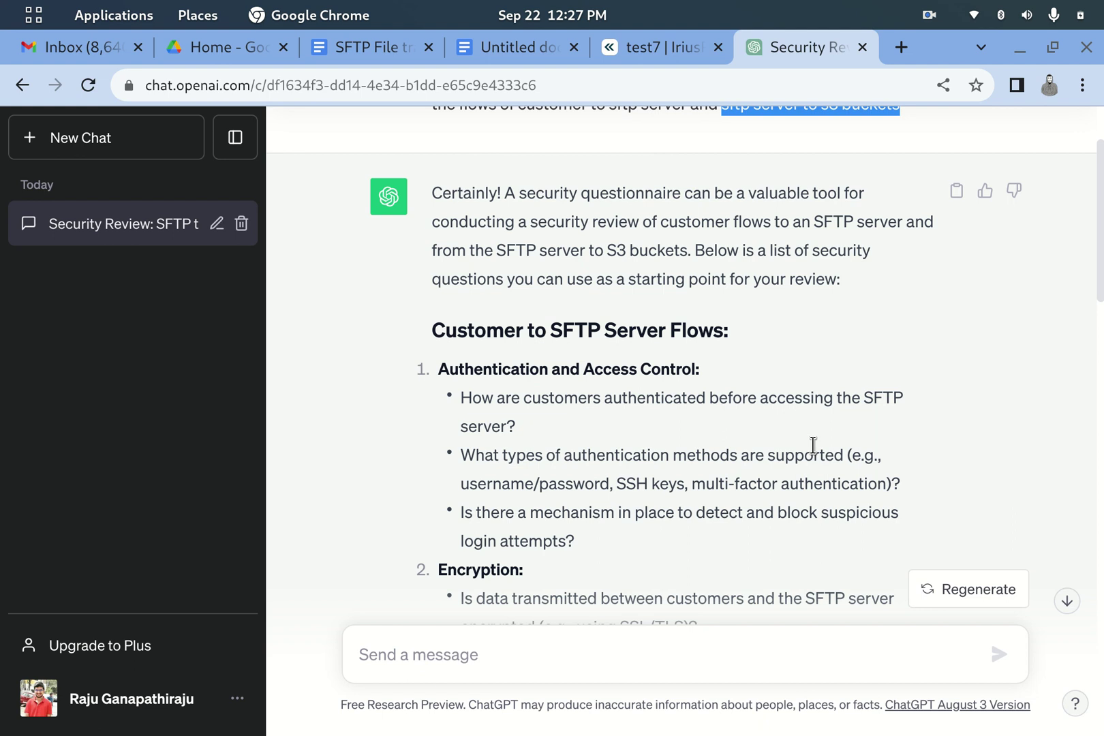
{"action": "scroll", "coordinate": [813, 444], "scroll_direction": "down", "scroll_amount": 3}
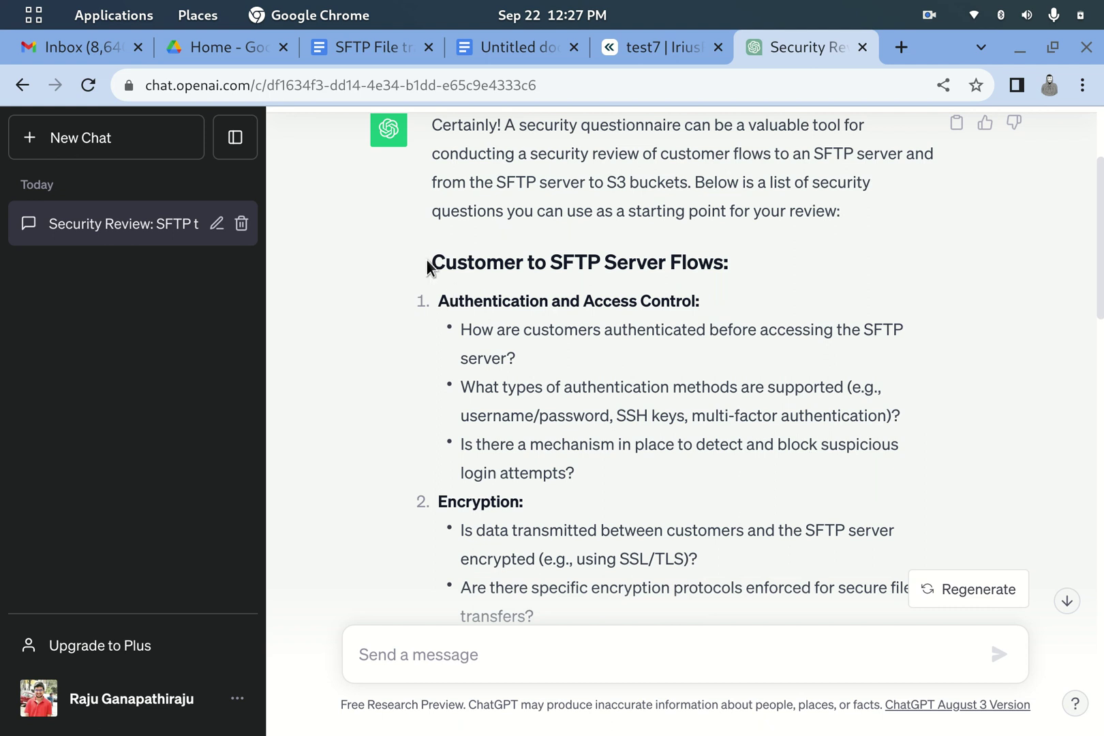
{"action": "left_click_drag", "start_coordinate": [433, 263], "coordinate": [724, 263]}
{"action": "left_click_drag", "start_coordinate": [435, 300], "coordinate": [722, 300]}
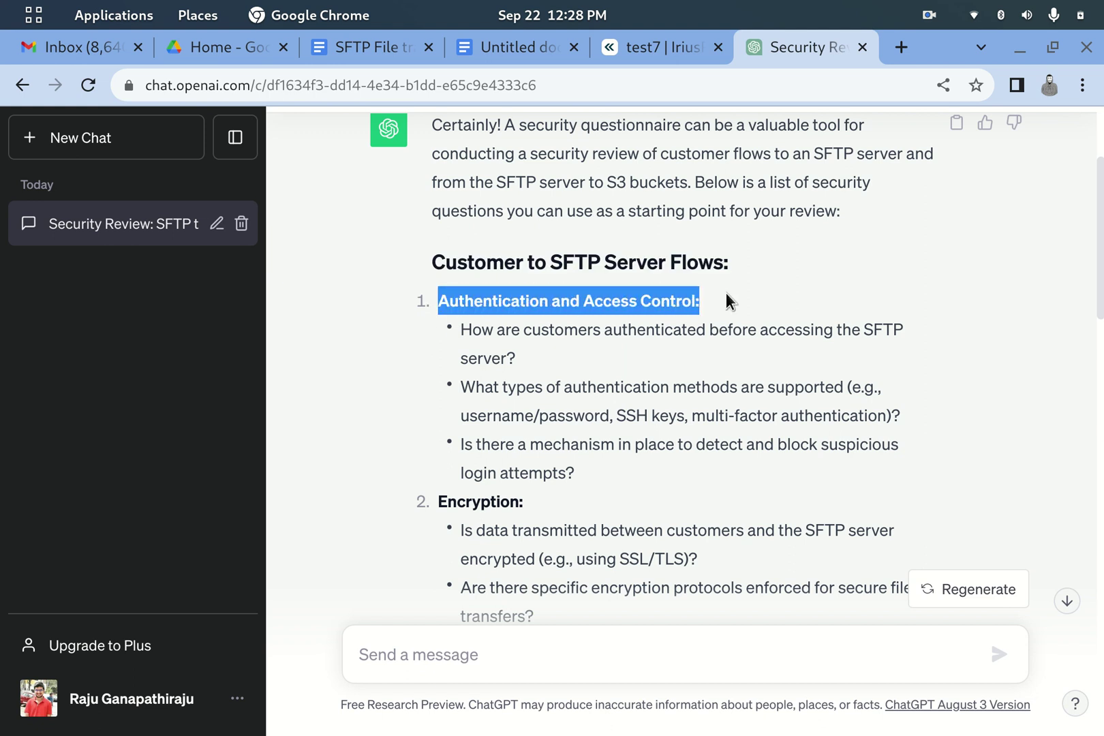
{"action": "left_click_drag", "start_coordinate": [523, 330], "coordinate": [893, 328]}
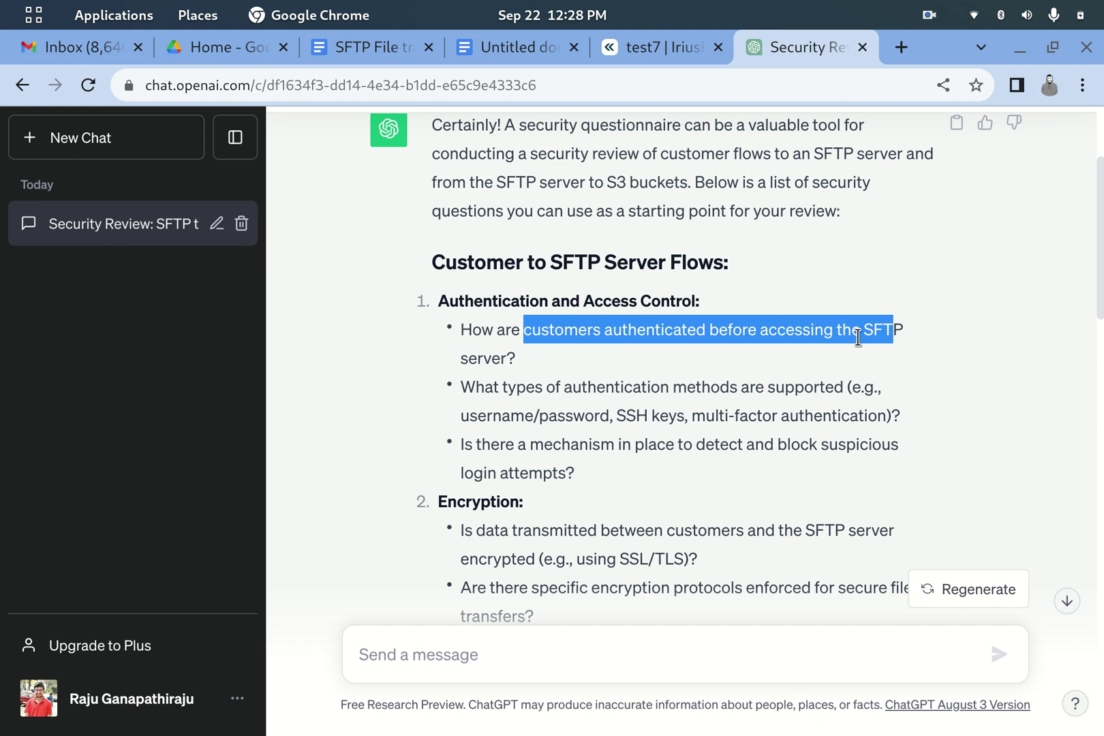
{"action": "scroll", "coordinate": [687, 396], "scroll_direction": "down", "scroll_amount": 3}
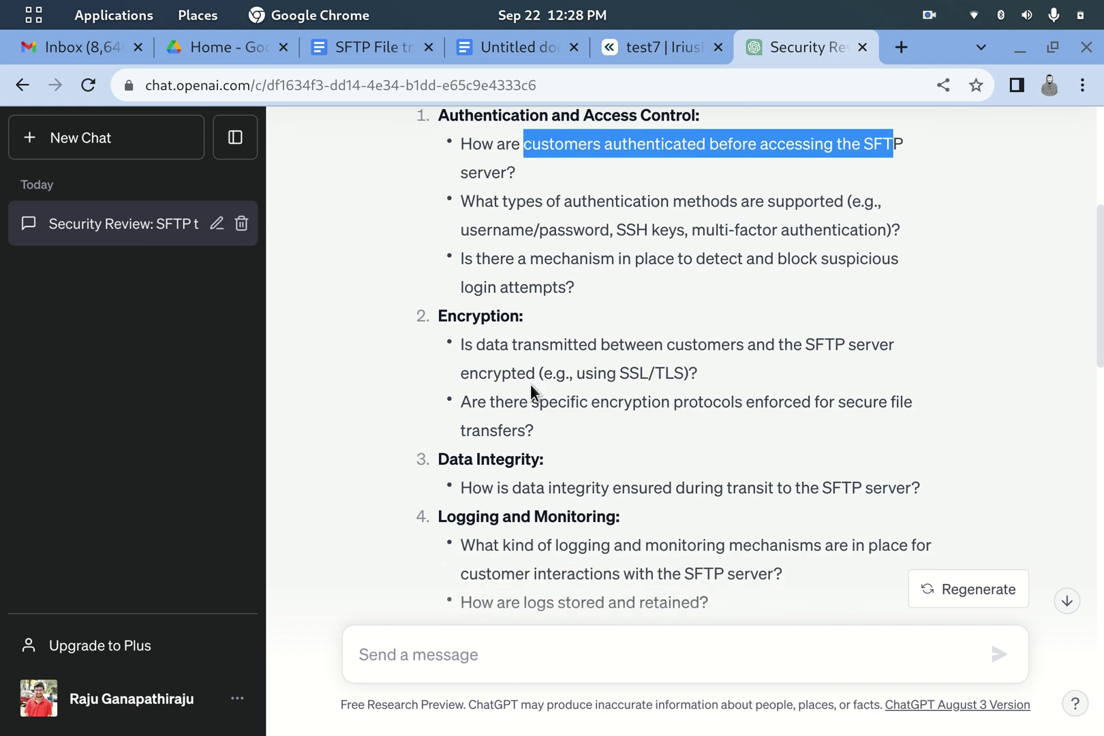
{"action": "left_click_drag", "start_coordinate": [500, 344], "coordinate": [653, 344]}
{"action": "scroll", "coordinate": [769, 305], "scroll_direction": "up", "scroll_amount": 2}
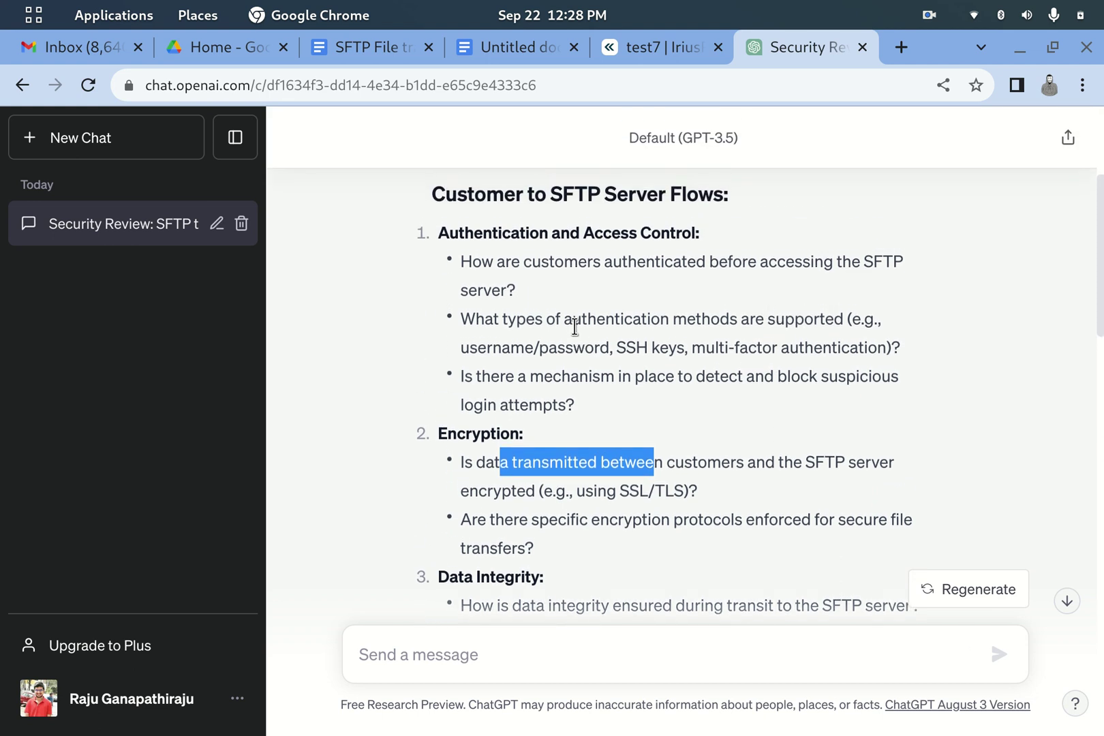
{"action": "scroll", "coordinate": [720, 428], "scroll_direction": "down", "scroll_amount": 5}
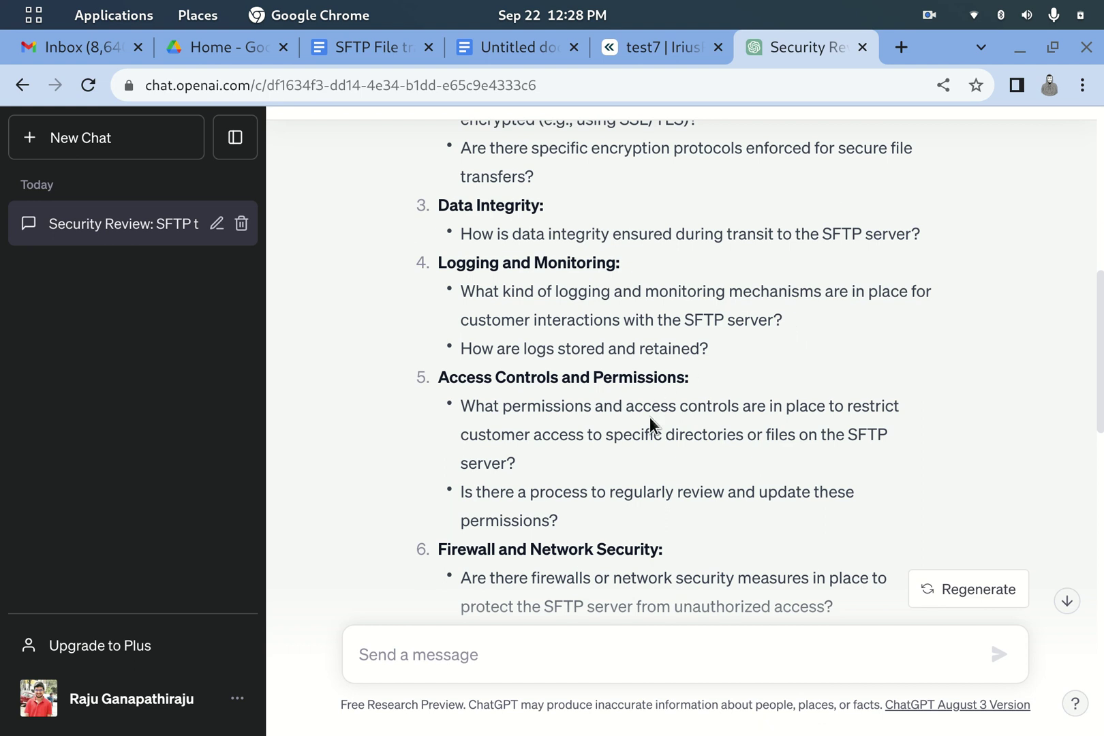
{"action": "scroll", "coordinate": [651, 416], "scroll_direction": "down", "scroll_amount": 3}
{"action": "scroll", "coordinate": [650, 420], "scroll_direction": "down", "scroll_amount": 5}
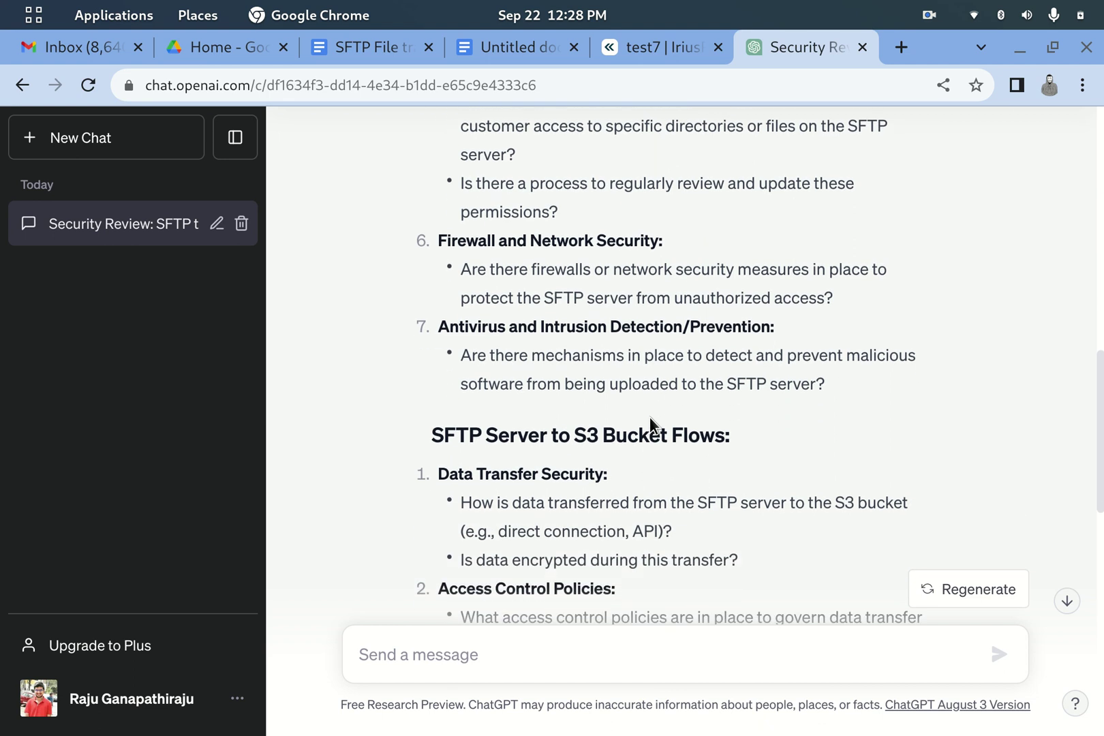
{"action": "scroll", "coordinate": [649, 417], "scroll_direction": "up", "scroll_amount": 10}
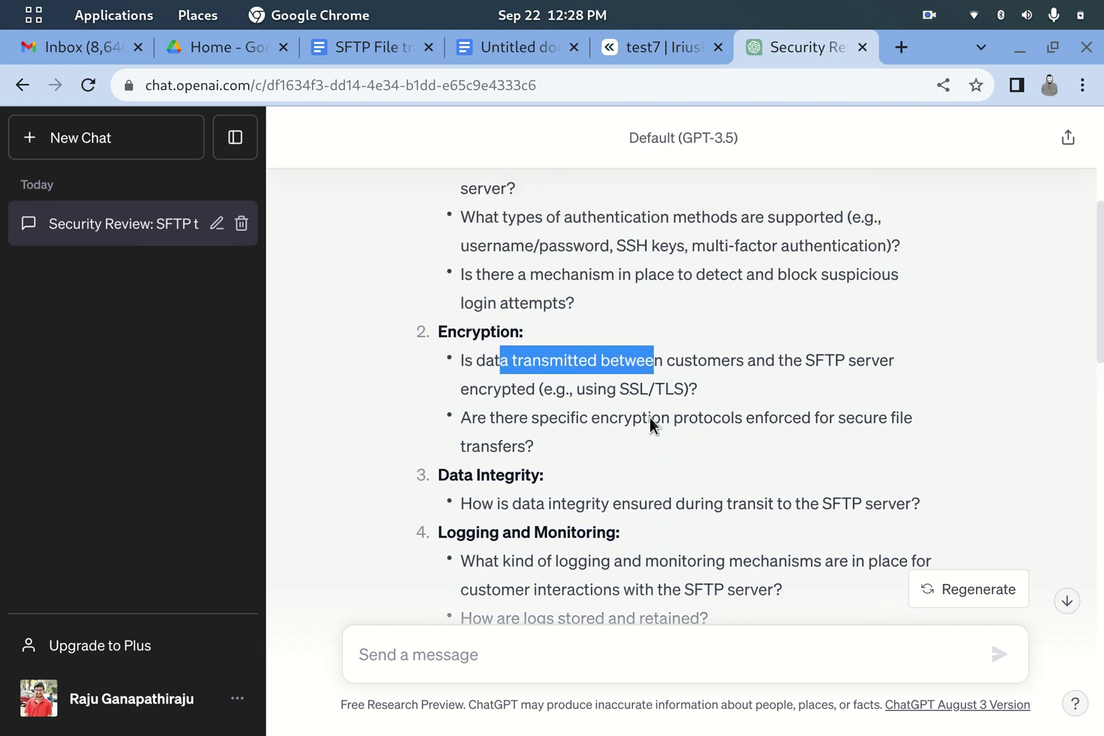
{"action": "scroll", "coordinate": [650, 418], "scroll_direction": "up", "scroll_amount": 1}
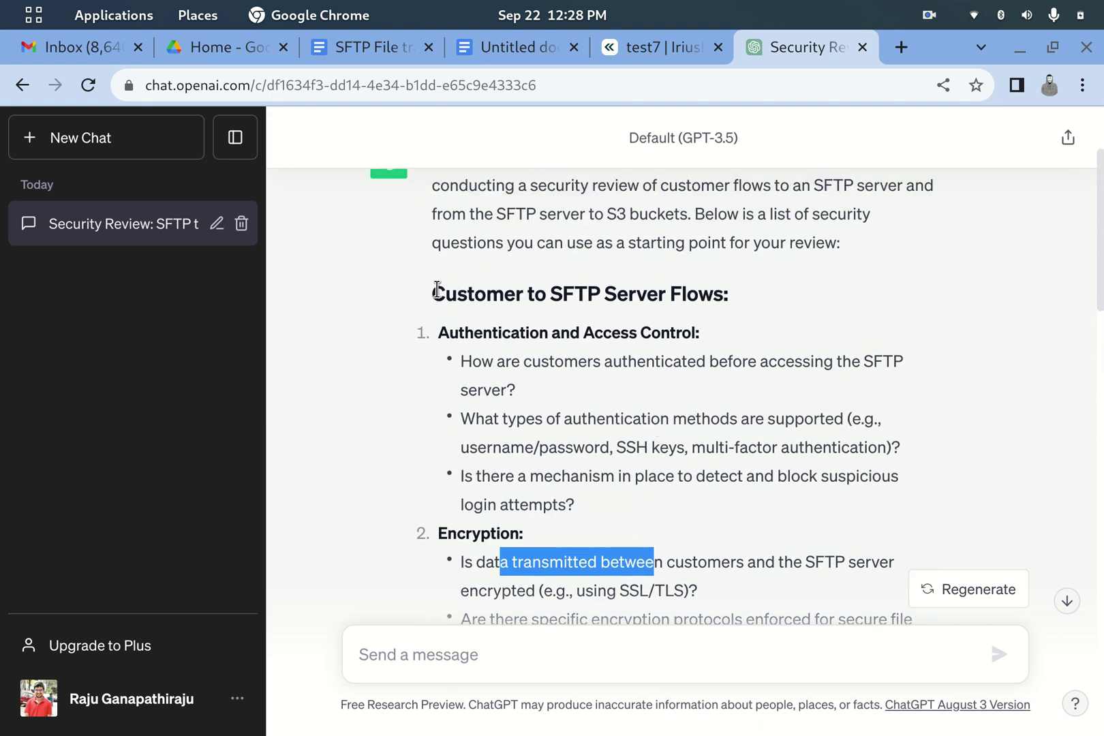
Read the "SFTP Server to S3 Bucket Flows" questions, from data transfer security to compliance and regulations
{"action": "scroll", "coordinate": [746, 392], "scroll_direction": "down", "scroll_amount": 11}
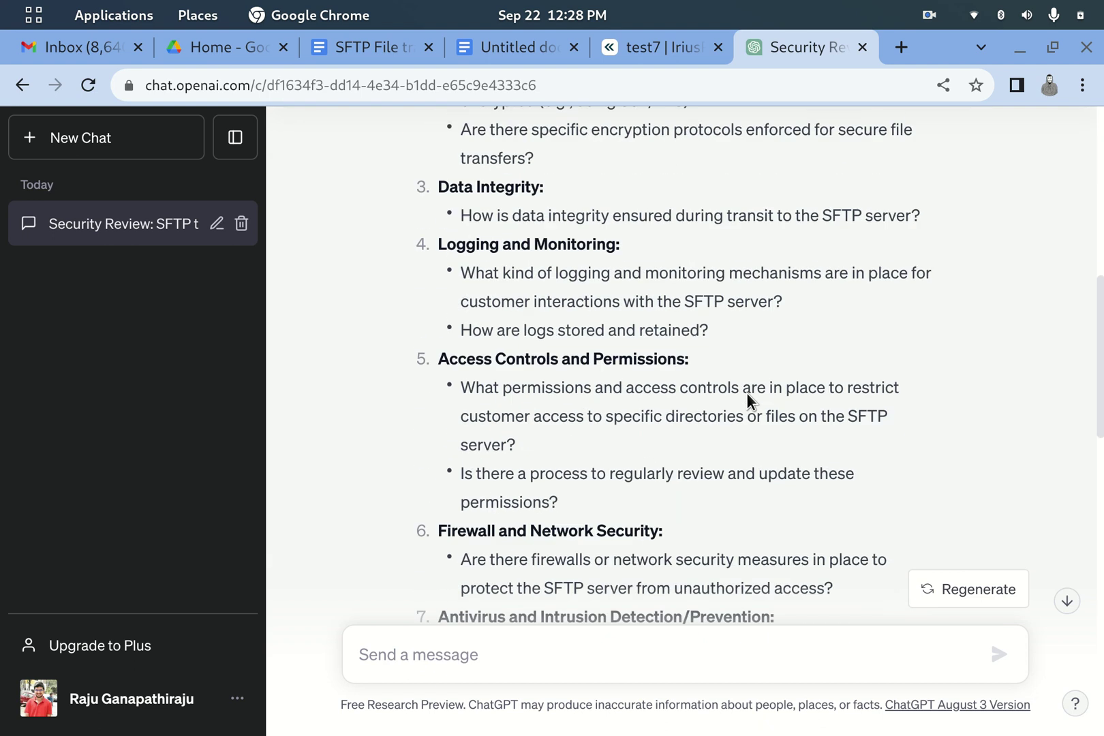
{"action": "scroll", "coordinate": [746, 401], "scroll_direction": "down", "scroll_amount": 3}
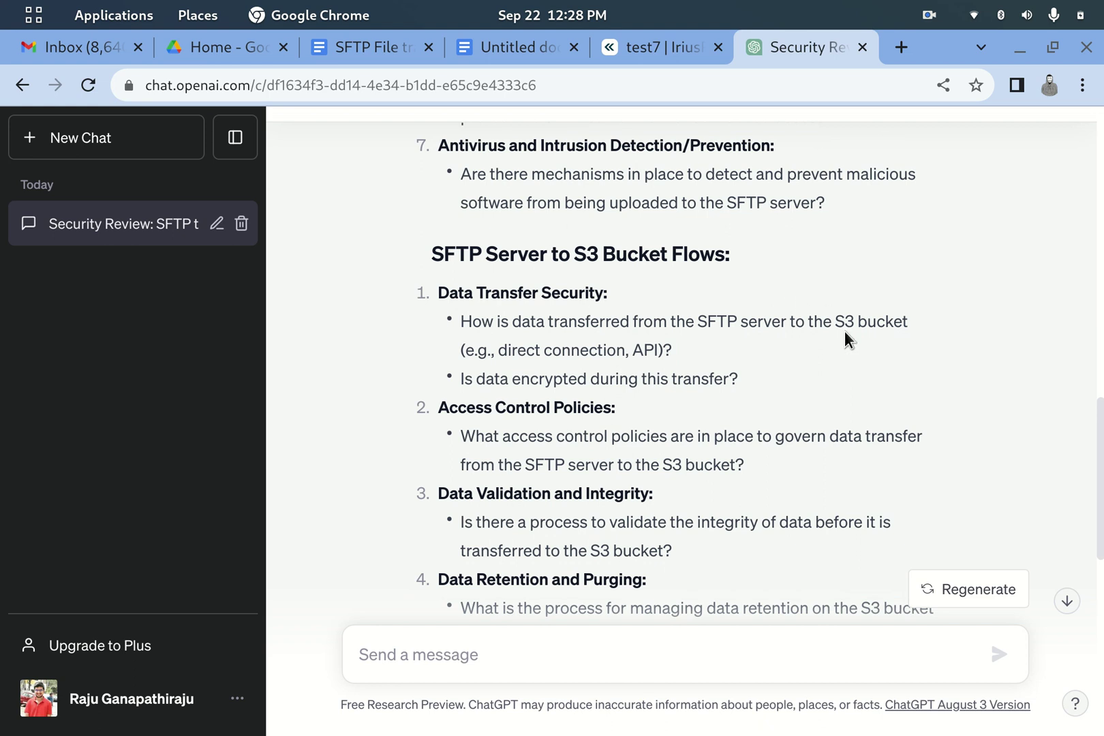
{"action": "scroll", "coordinate": [844, 331], "scroll_direction": "down", "scroll_amount": 1}
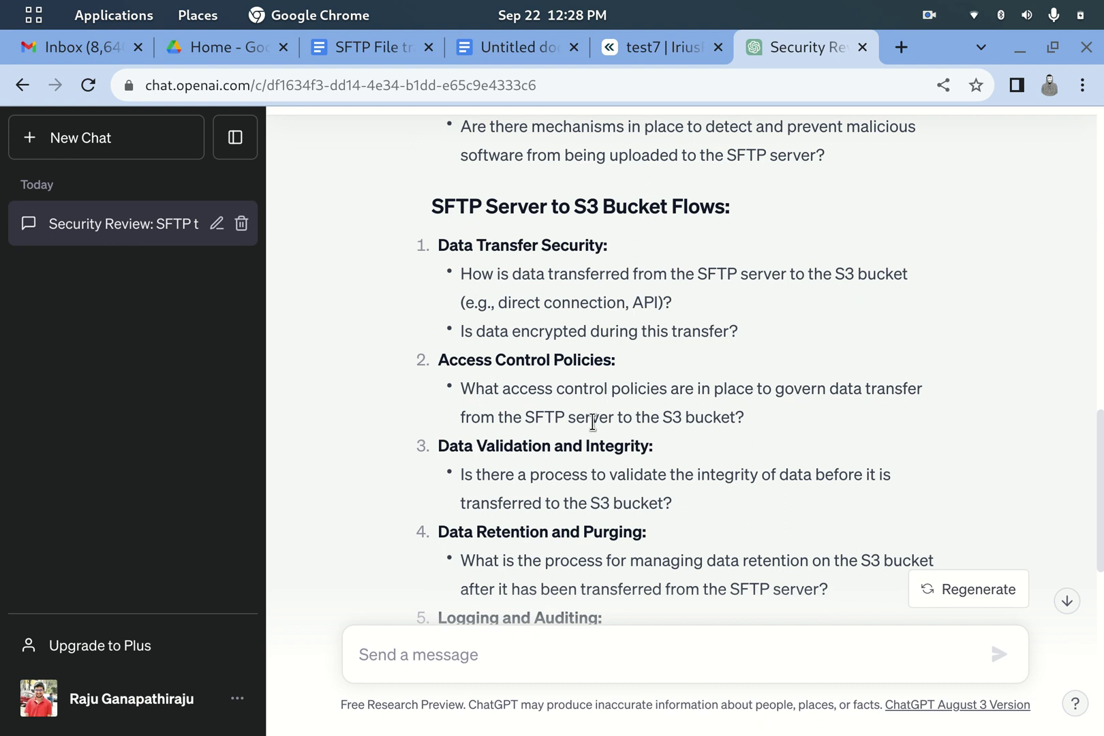
{"action": "scroll", "coordinate": [816, 437], "scroll_direction": "down", "scroll_amount": 3}
{"action": "scroll", "coordinate": [815, 434], "scroll_direction": "down", "scroll_amount": 3}
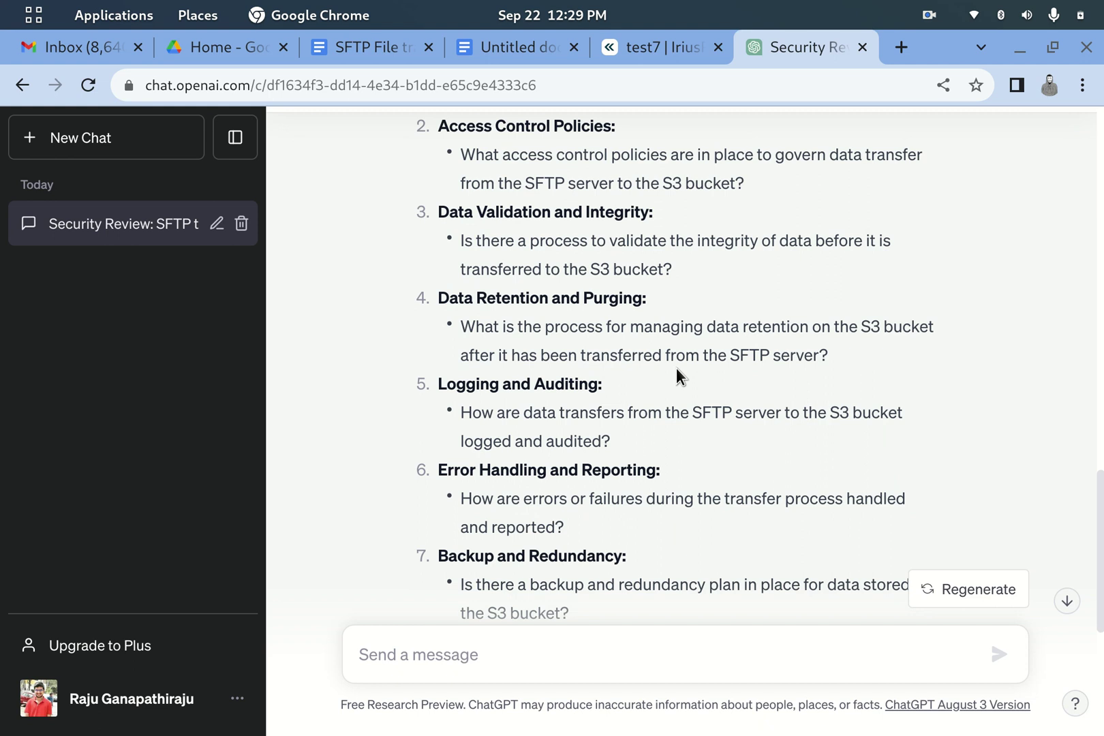
{"action": "scroll", "coordinate": [676, 367], "scroll_direction": "down", "scroll_amount": 3}
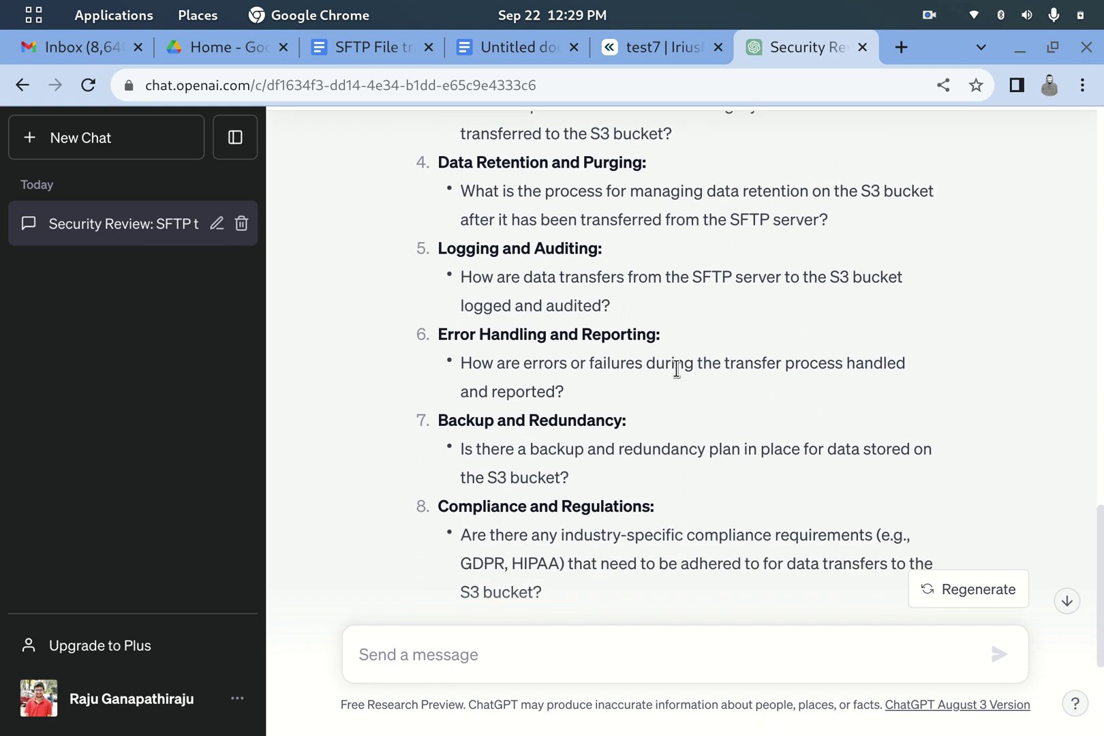
{"action": "scroll", "coordinate": [676, 369], "scroll_direction": "up", "scroll_amount": 15}
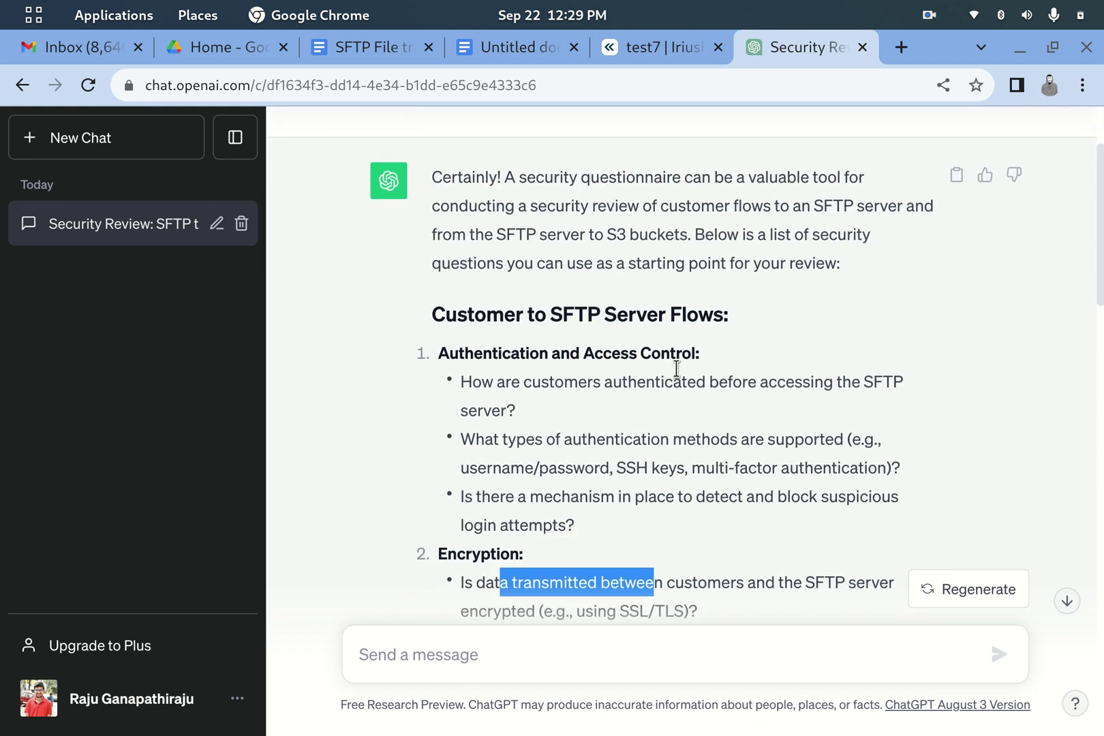
{"action": "left_click_drag", "start_coordinate": [430, 311], "coordinate": [671, 591]}
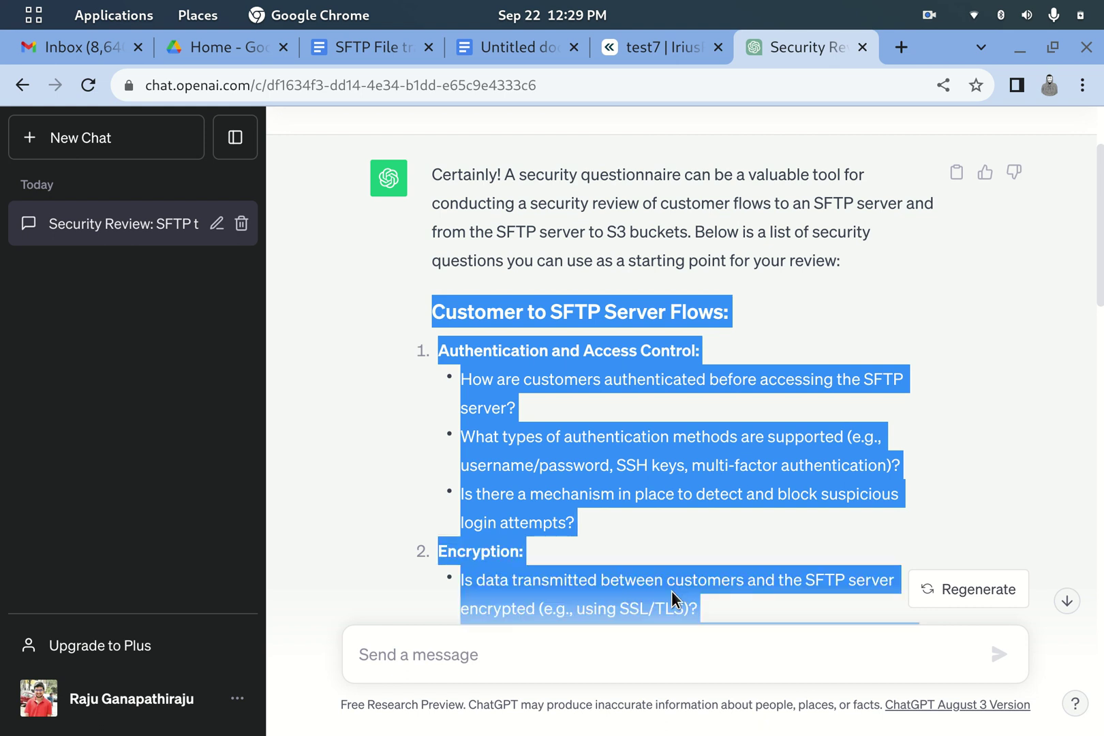
{"action": "left_click", "coordinate": [768, 503]}
Copy the ChatGPT questionnaire from the "Customer to SFTP Server Flows" heading through the final "Compliance and Regulations" question
{"action": "scroll", "coordinate": [768, 503], "scroll_direction": "down", "scroll_amount": 6}
{"action": "scroll", "coordinate": [769, 503], "scroll_direction": "up", "scroll_amount": 2}
{"action": "scroll", "coordinate": [768, 502], "scroll_direction": "down", "scroll_amount": 6}
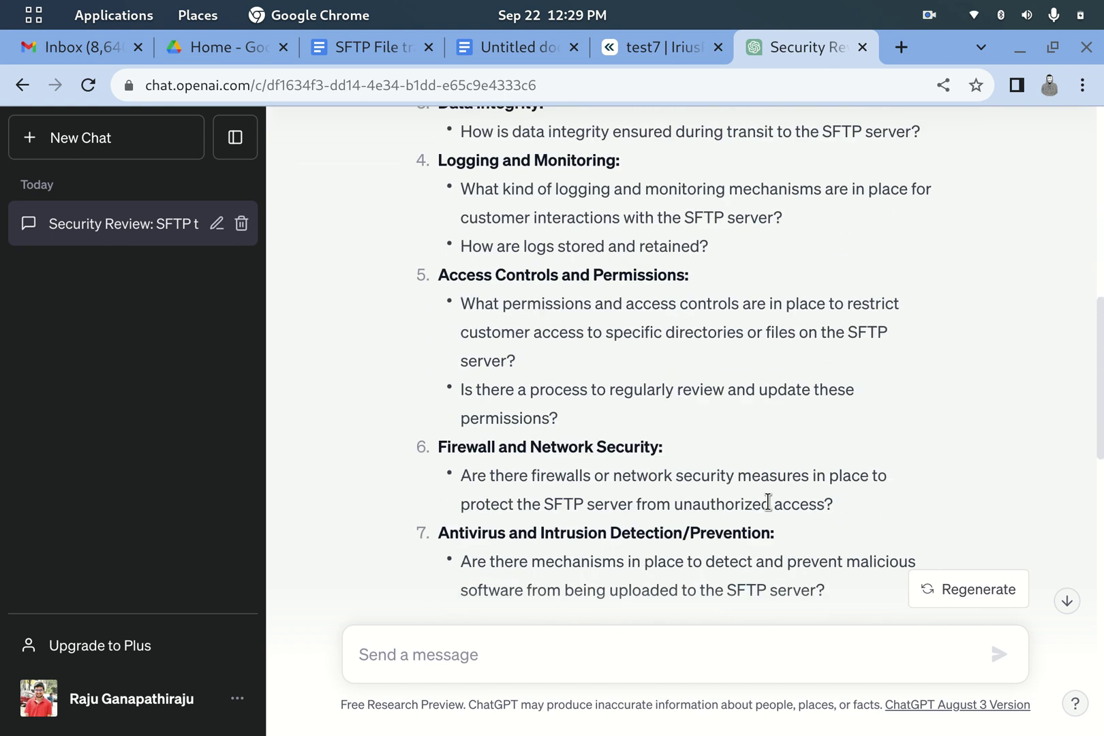
{"action": "scroll", "coordinate": [578, 482], "scroll_direction": "down", "scroll_amount": 10}
{"action": "left_click_drag", "start_coordinate": [552, 440], "coordinate": [539, 356]}
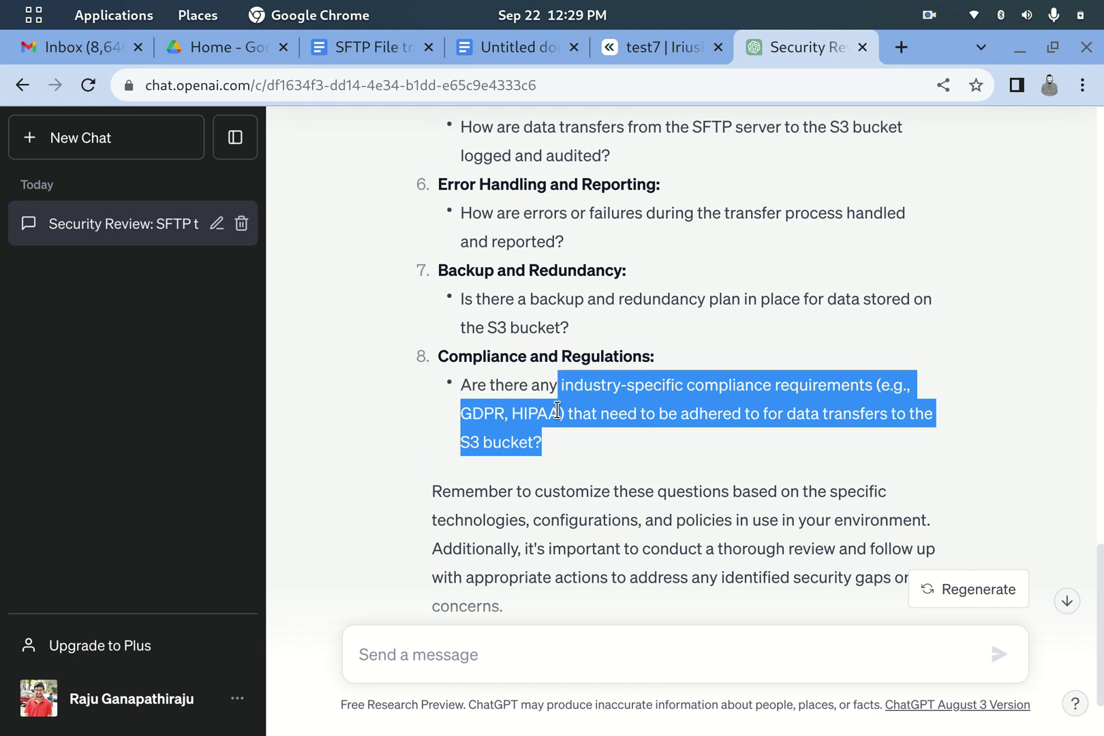
{"action": "left_click_drag", "start_coordinate": [554, 426], "coordinate": [425, 279]}
{"action": "key", "text": "ctrl+c"}
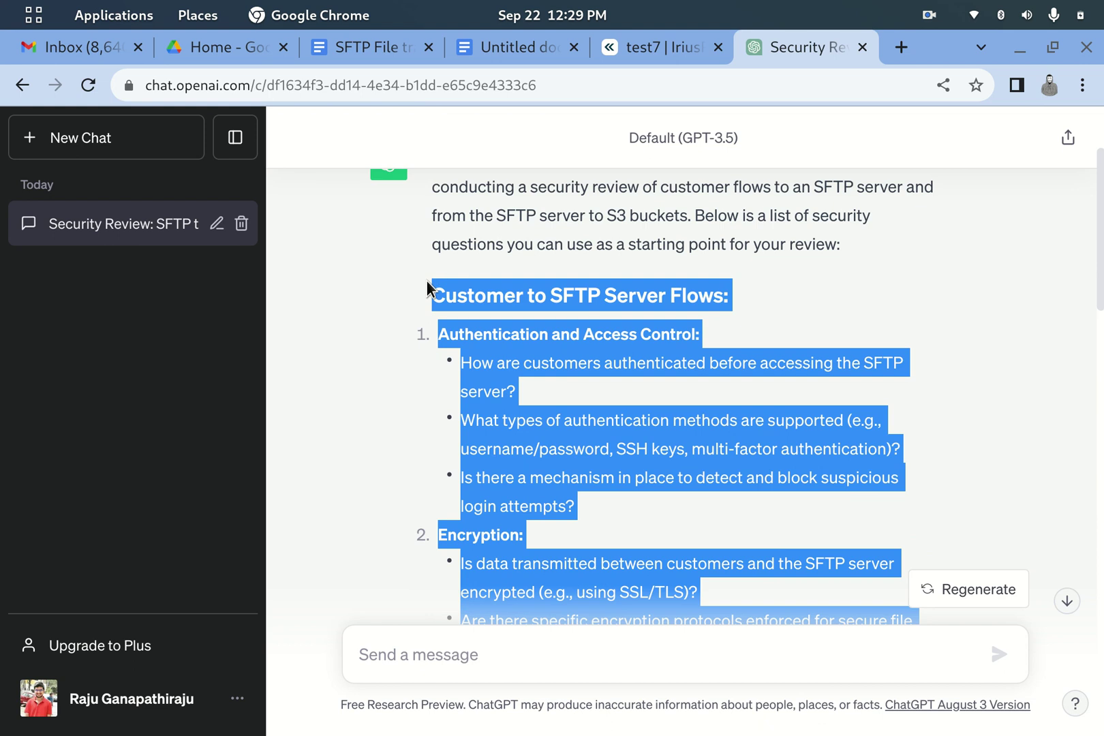
In the untitled Google Docs document, end the numbered list after item 4, paste the copied questionnaire below it and review the pasted questions
{"action": "left_click", "coordinate": [504, 47]}
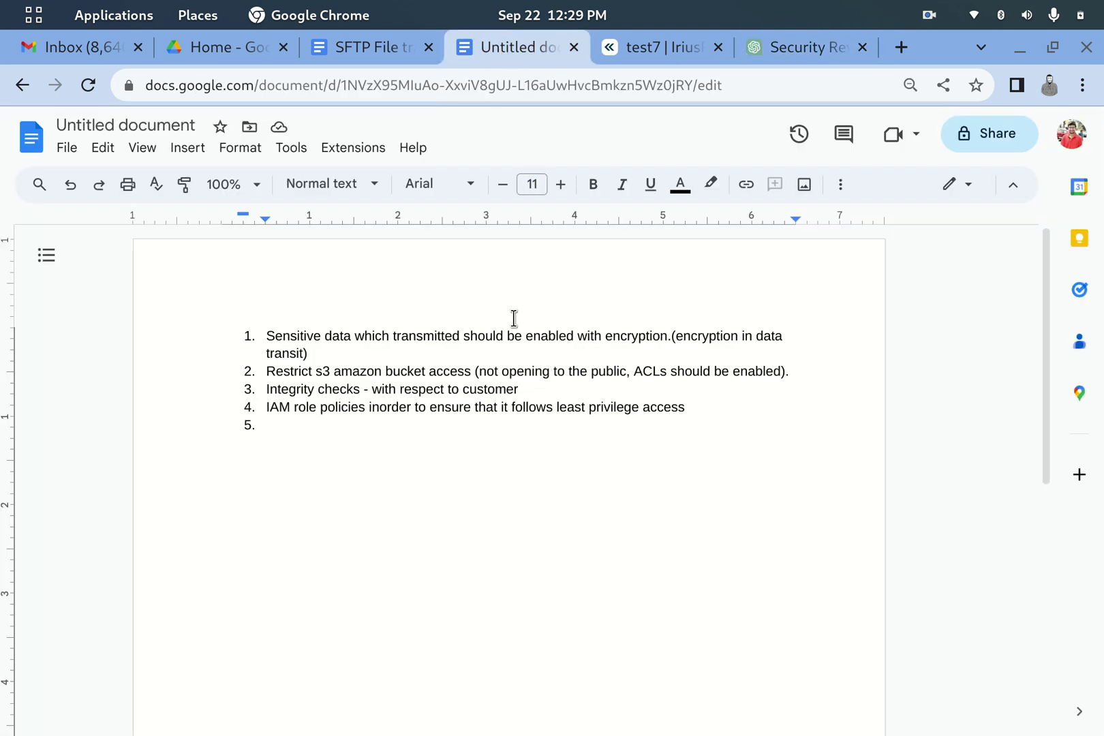
{"action": "key", "text": "Return"}
{"action": "key", "text": "Return"}
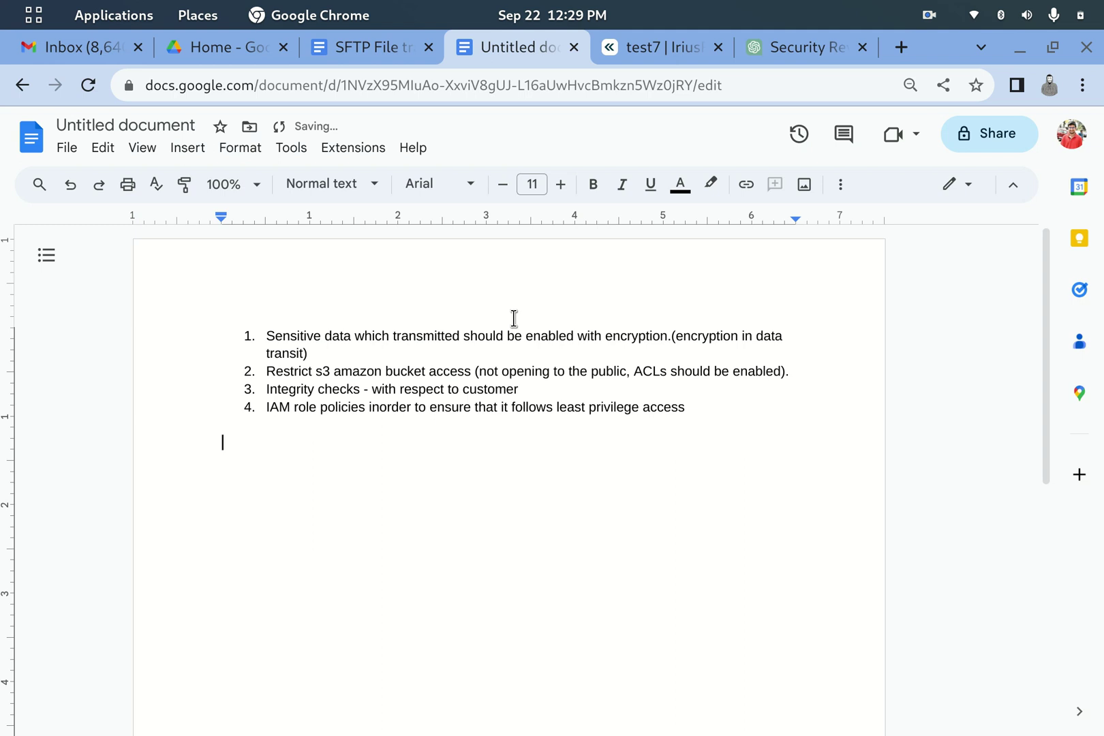
{"action": "key", "text": "ctrl+v"}
{"action": "scroll", "coordinate": [632, 430], "scroll_direction": "up", "scroll_amount": 10}
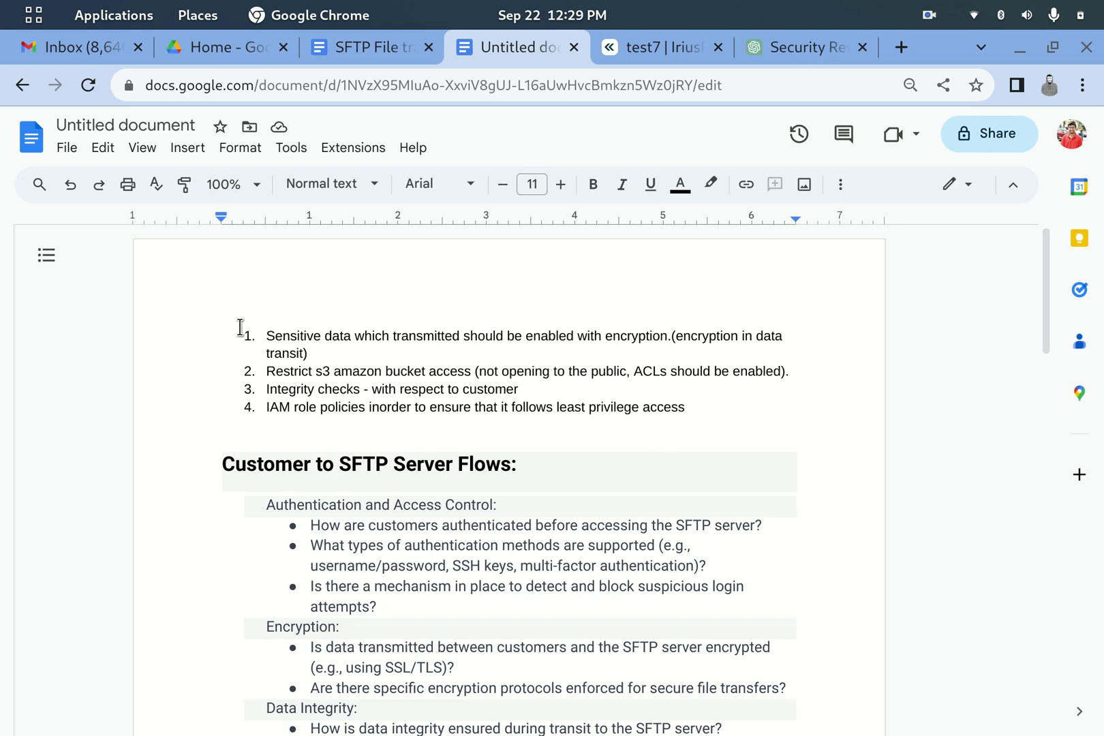
{"action": "scroll", "coordinate": [444, 497], "scroll_direction": "down", "scroll_amount": 13}
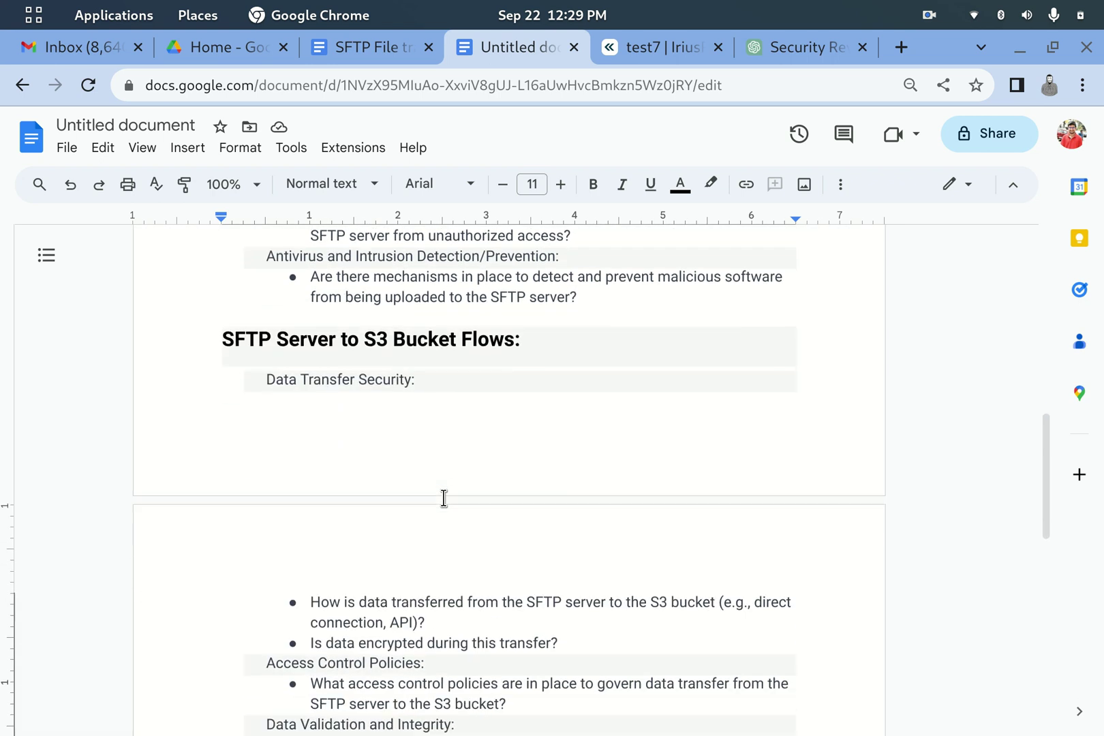
{"action": "scroll", "coordinate": [443, 498], "scroll_direction": "down", "scroll_amount": 8}
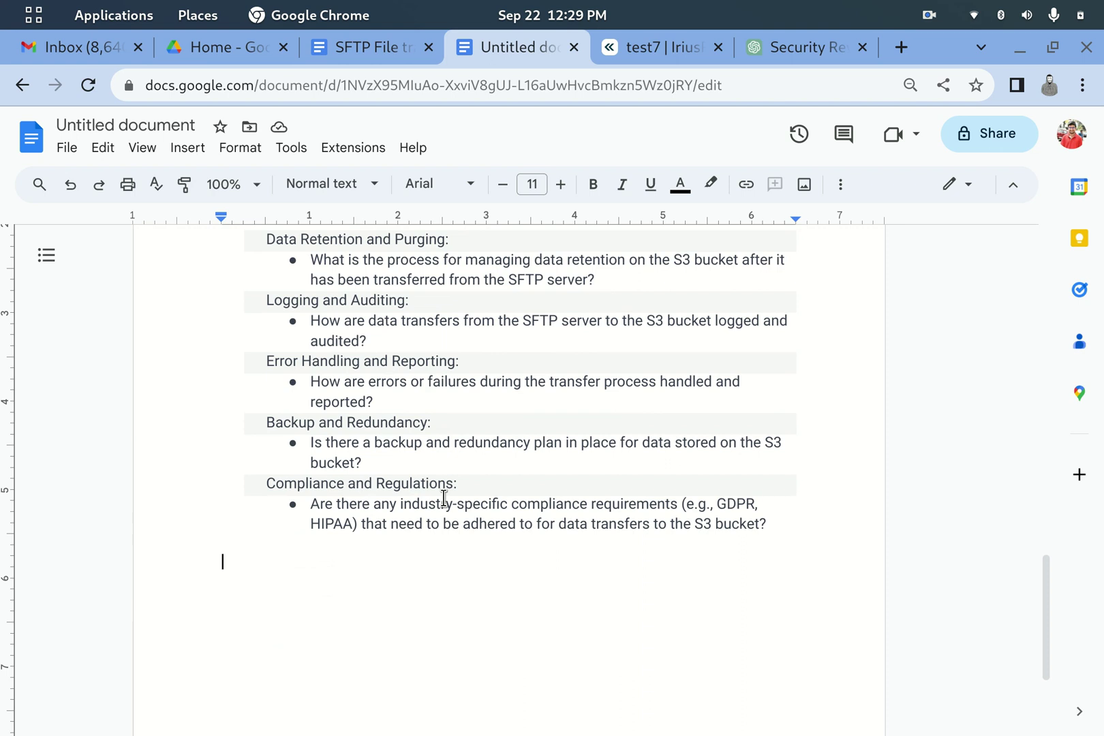
{"action": "scroll", "coordinate": [444, 498], "scroll_direction": "up", "scroll_amount": 20}
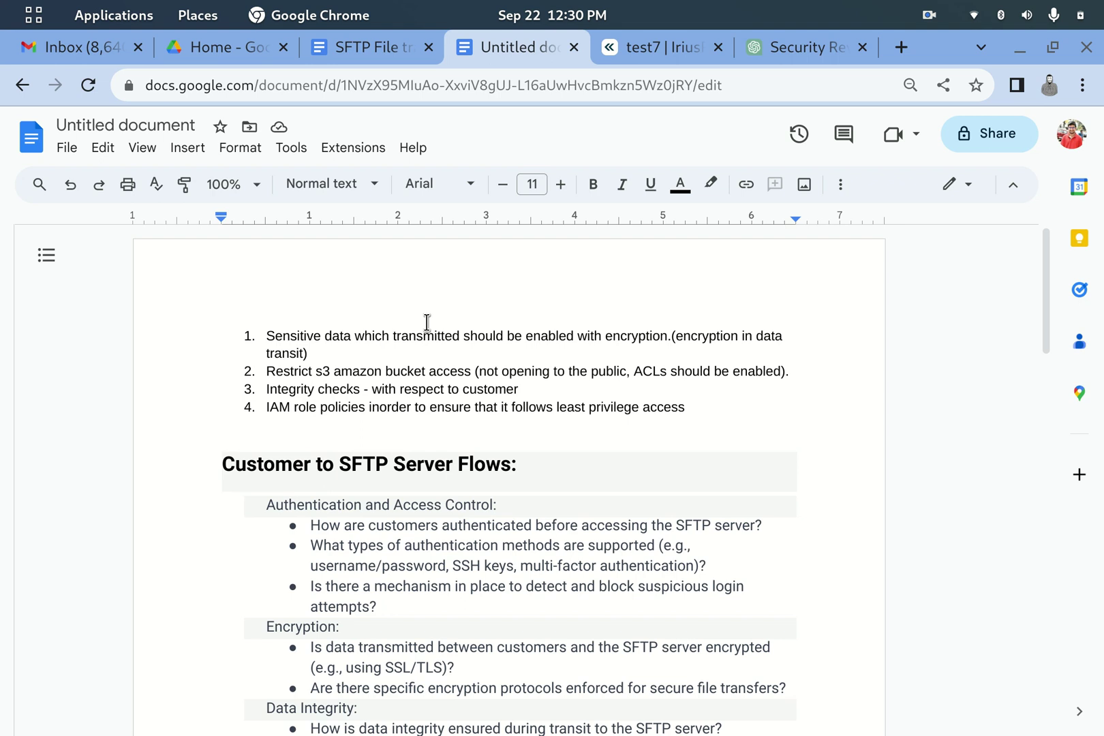
Switch to the "SFTP File transfer" document and read through its security questions, from SFTP implementation to the SSH key length question
{"action": "left_click", "coordinate": [367, 47]}
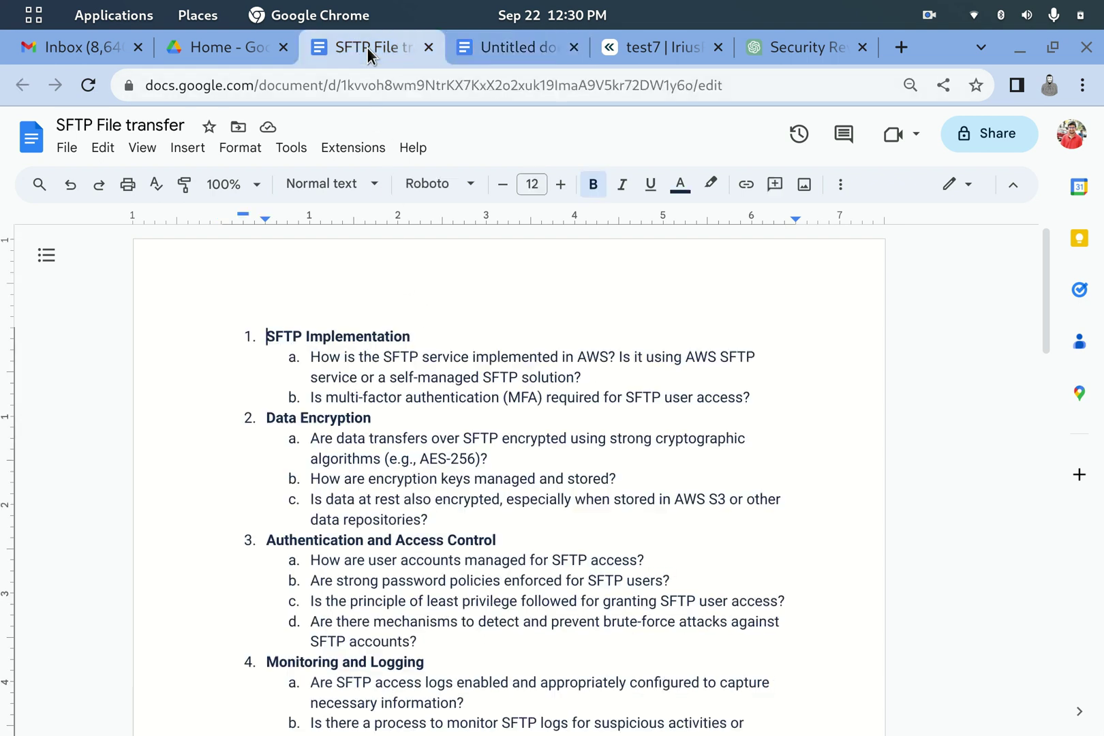
{"action": "scroll", "coordinate": [499, 421], "scroll_direction": "down", "scroll_amount": 8}
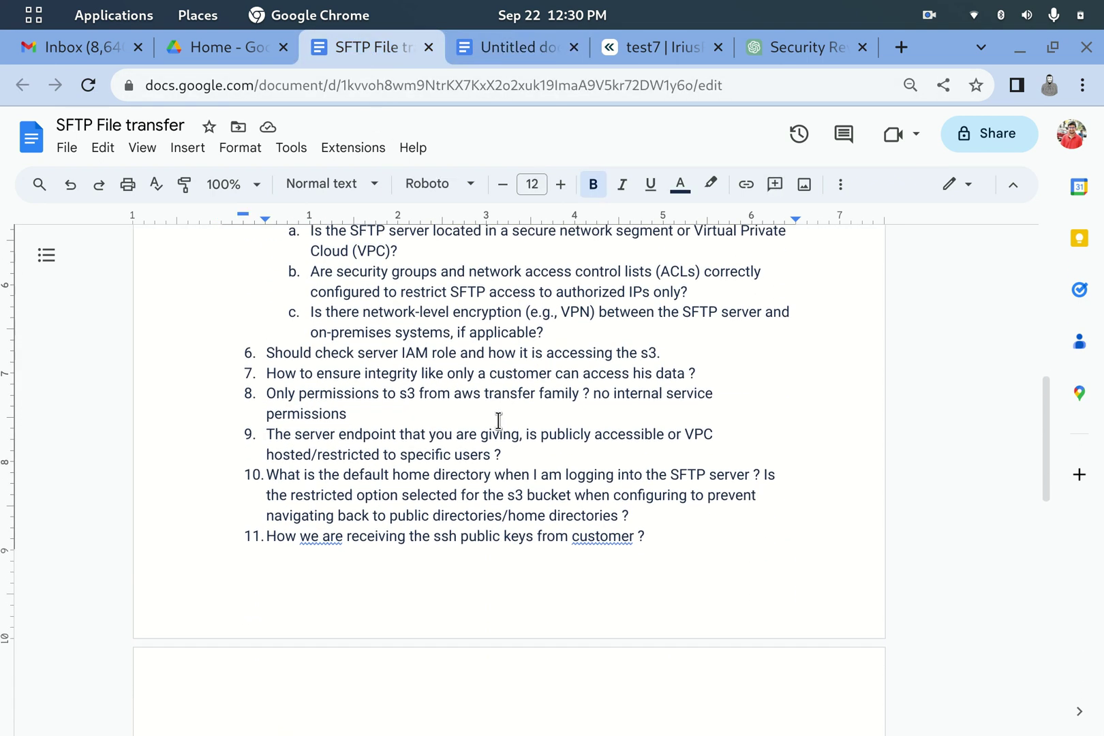
{"action": "scroll", "coordinate": [498, 420], "scroll_direction": "down", "scroll_amount": 5}
{"action": "scroll", "coordinate": [498, 421], "scroll_direction": "up", "scroll_amount": 15}
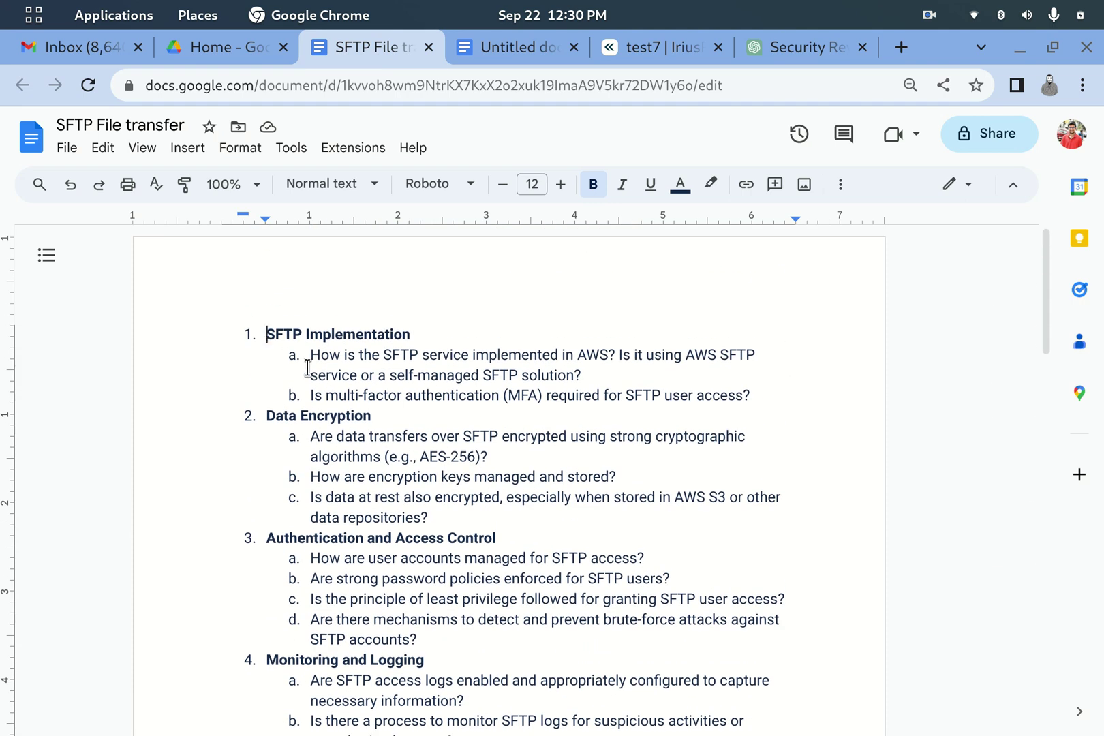
{"action": "scroll", "coordinate": [494, 468], "scroll_direction": "down", "scroll_amount": 4}
{"action": "scroll", "coordinate": [494, 468], "scroll_direction": "down", "scroll_amount": 5}
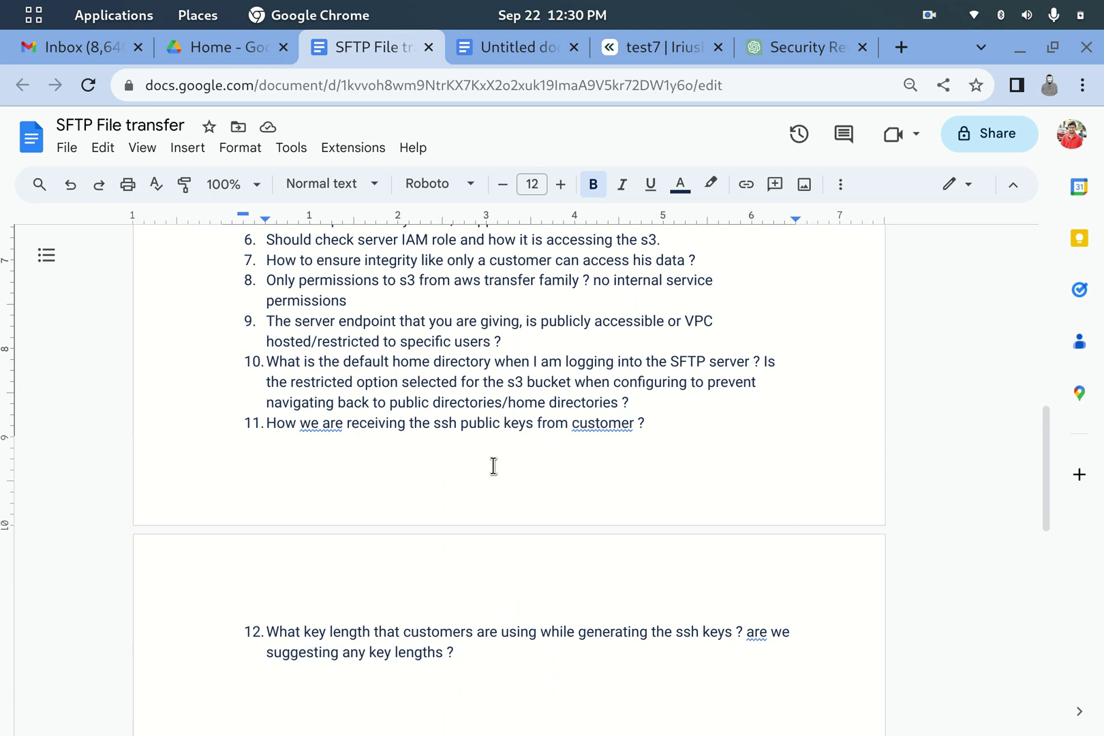
{"action": "scroll", "coordinate": [494, 468], "scroll_direction": "down", "scroll_amount": 2}
{"action": "left_click", "coordinate": [495, 545]}
{"action": "scroll", "coordinate": [495, 544], "scroll_direction": "up", "scroll_amount": 12}
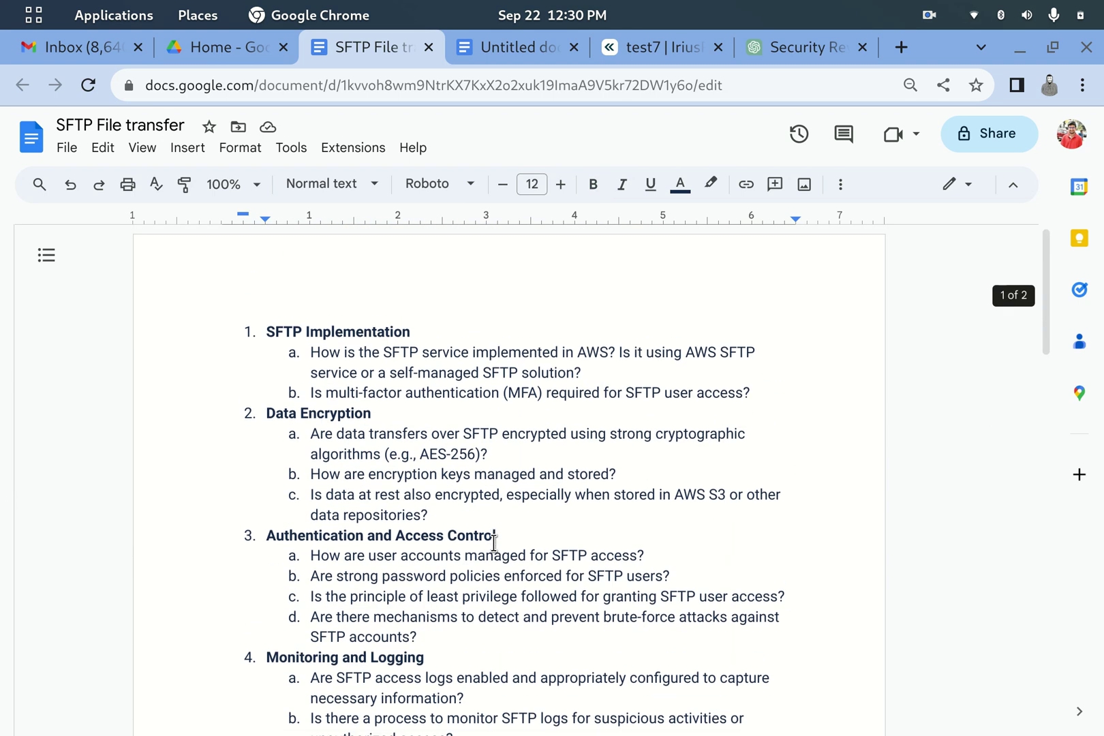